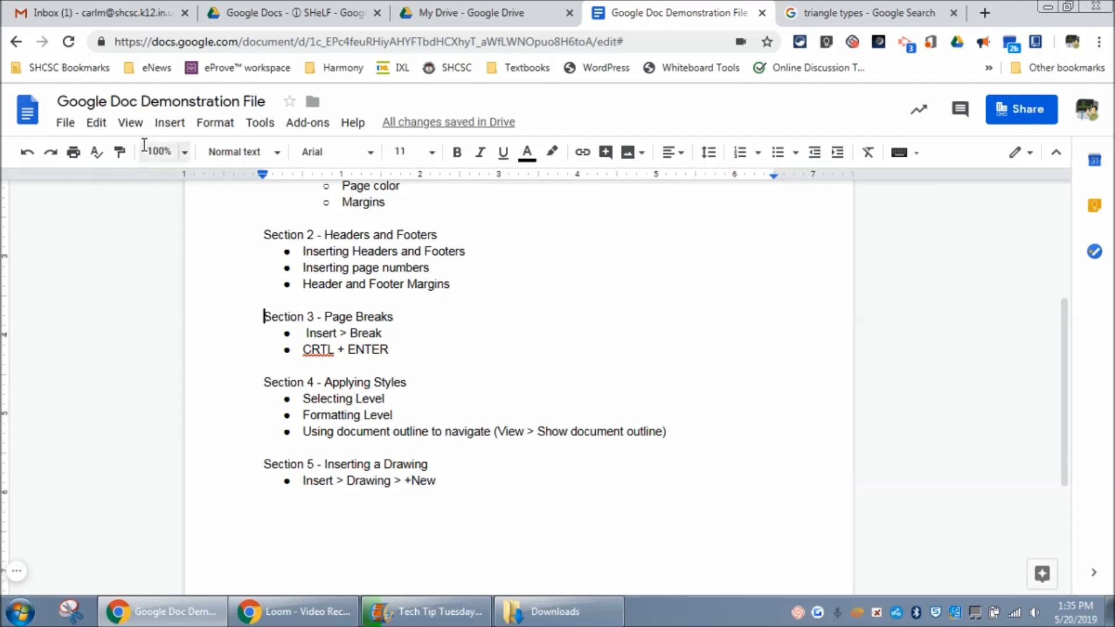
# Insert a page break before the "Section 3 - Page Breaks" line, and remove it again.
pyautogui.click(169, 122)
pyautogui.moveTo(206, 420)
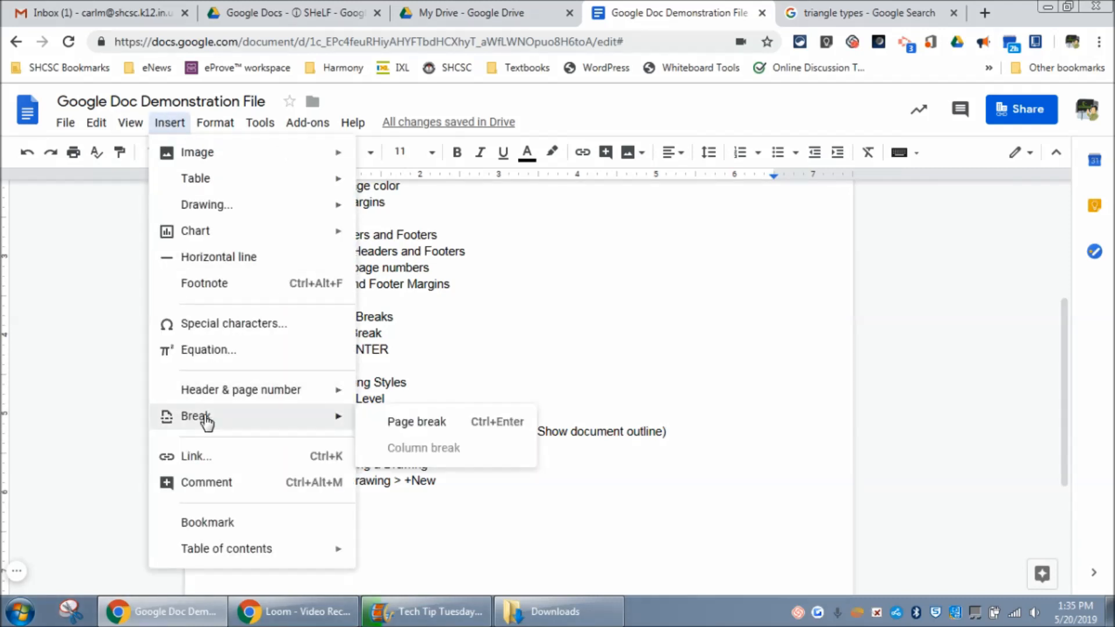
pyautogui.click(428, 431)
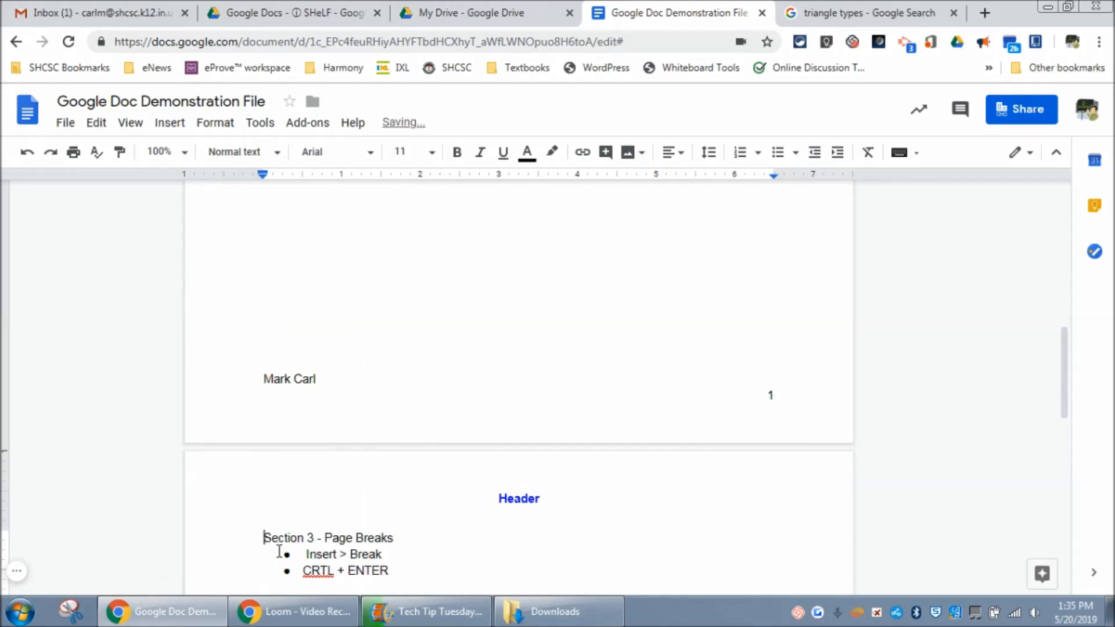
pyautogui.press('BackSpace')
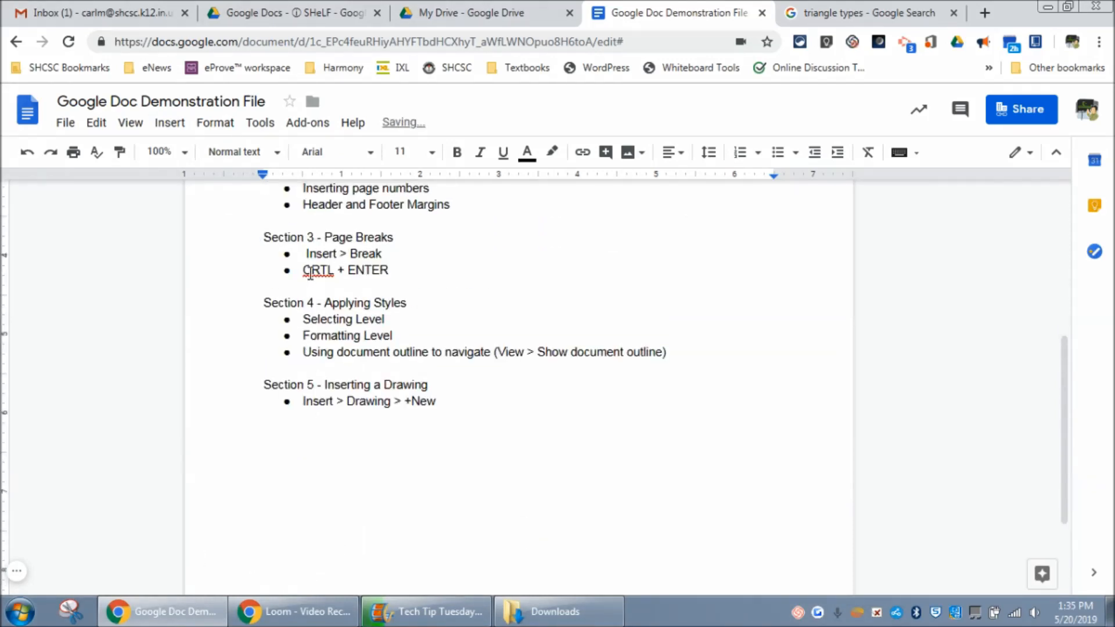
# Reinsert the page break ahead of Section 3, review the pages on both sides of it, and delete the break.
pyautogui.moveTo(303, 270); pyautogui.dragTo(404, 280)
pyautogui.click(397, 274)
pyautogui.click(267, 238)
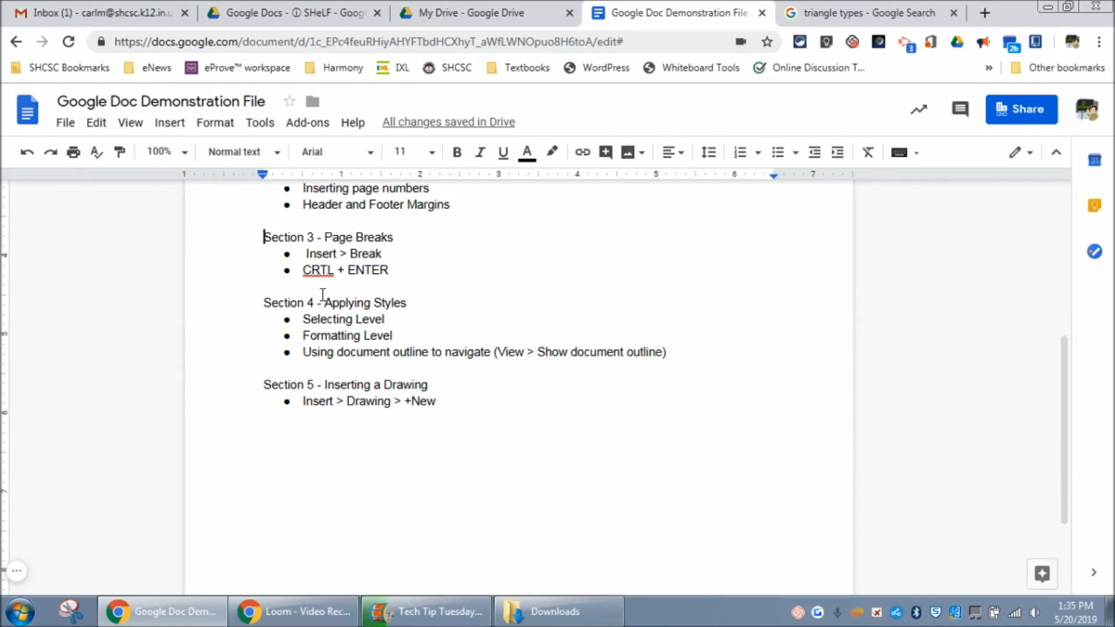
pyautogui.hotkey('ctrl', 'Return')
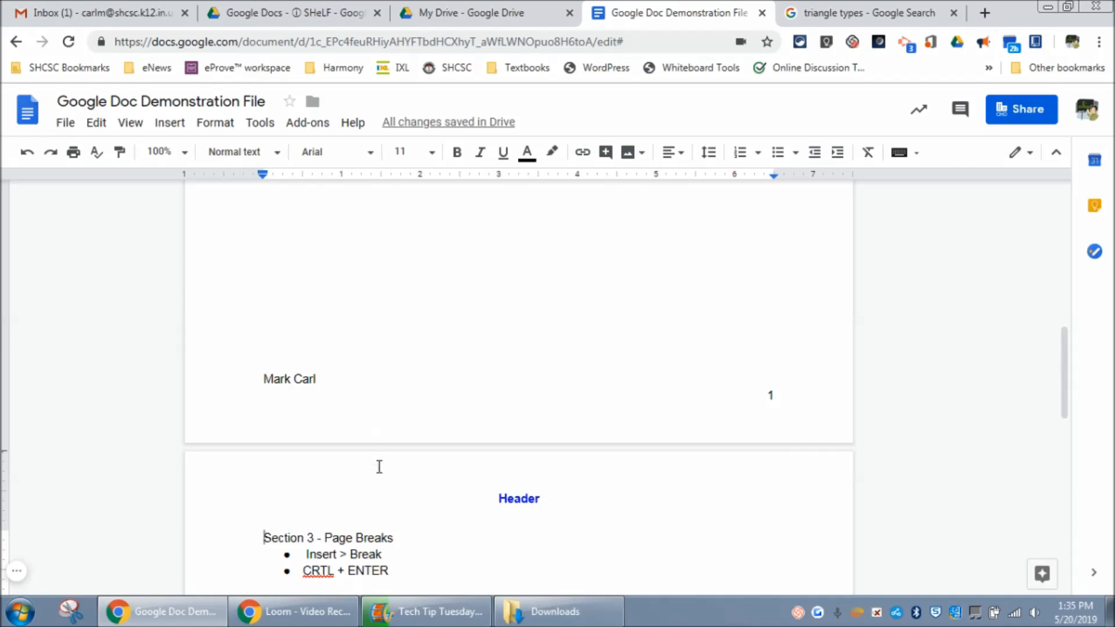
pyautogui.scroll(-3, 380, 497)
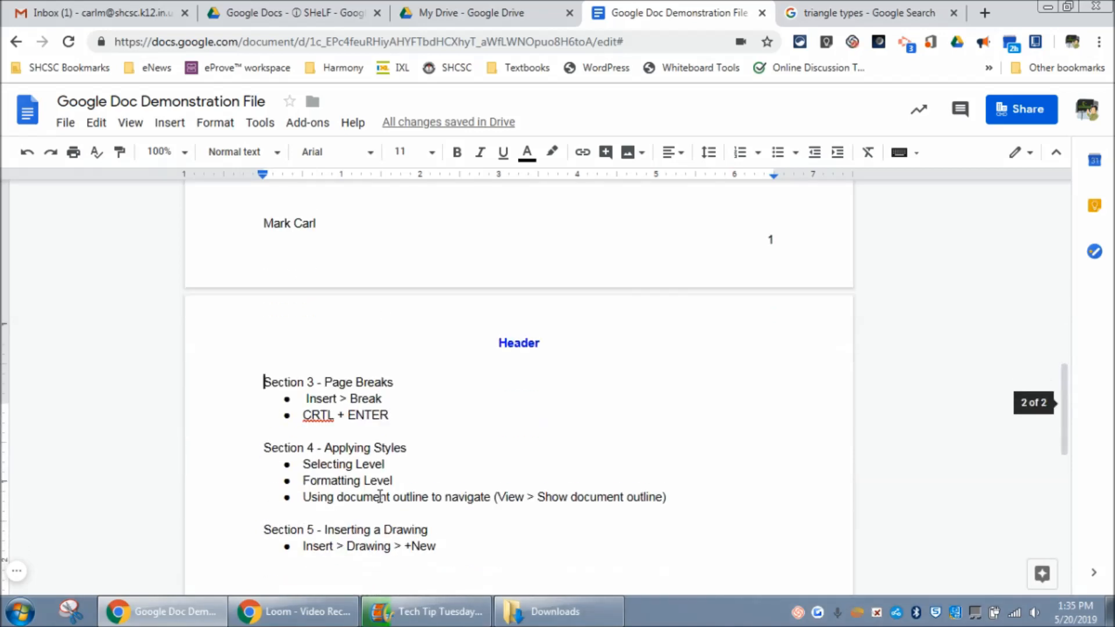
pyautogui.scroll(-2, 378, 493)
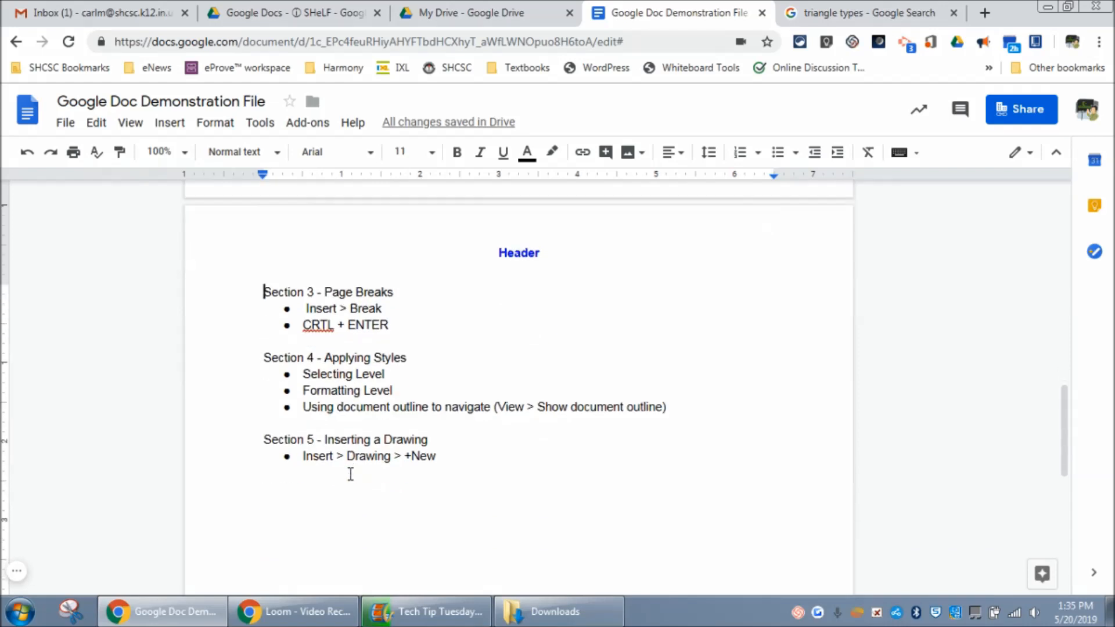
pyautogui.scroll(-2, 350, 366)
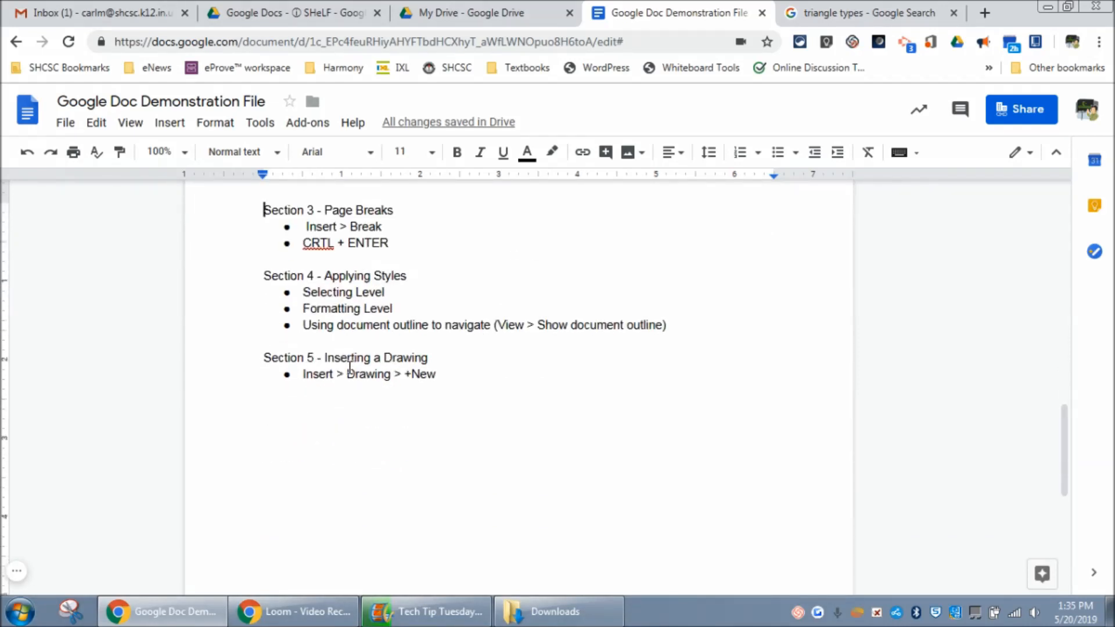
pyautogui.scroll(2, 349, 367)
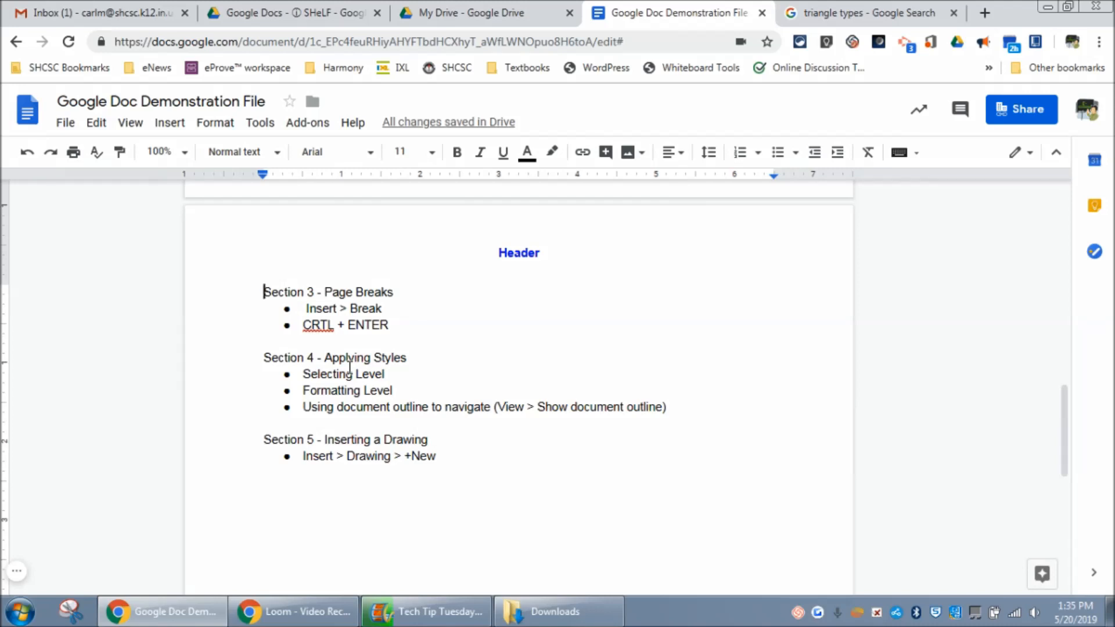
pyautogui.scroll(15, 350, 368)
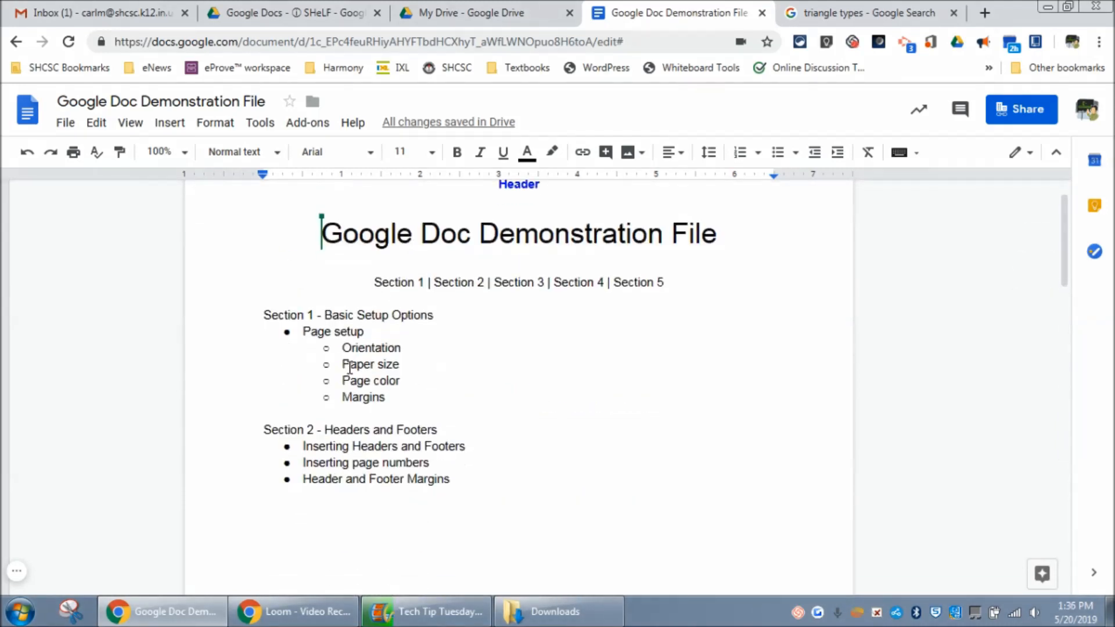
pyautogui.scroll(-9, 349, 365)
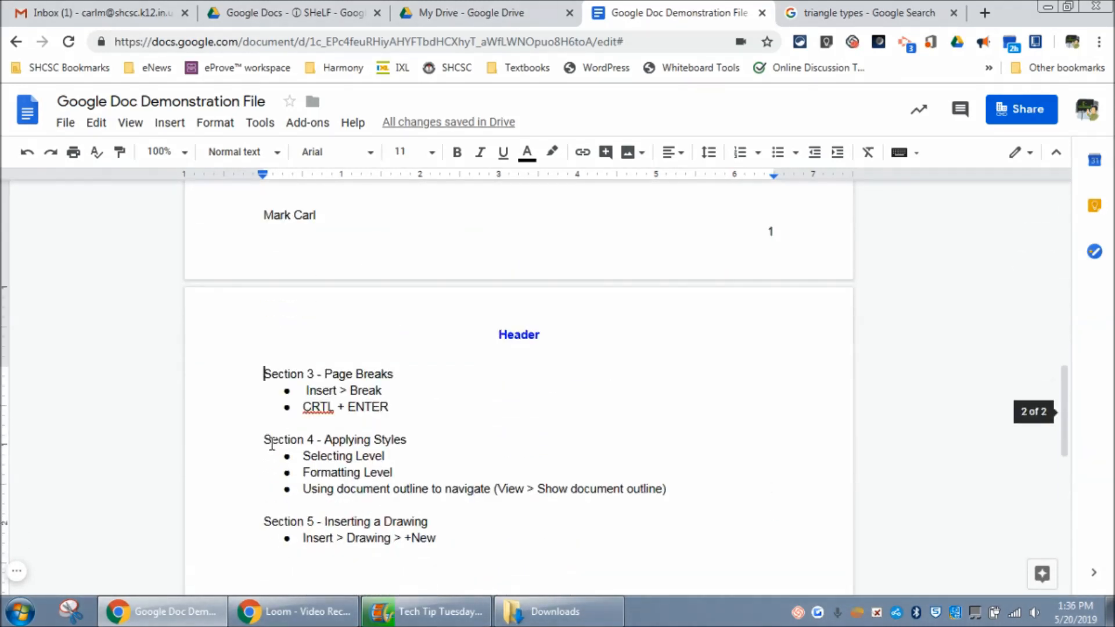
pyautogui.press('BackSpace')
# Apply the Heading 2 style to the "Section 1 - Basic Setup Options" line.
pyautogui.scroll(6, 271, 445)
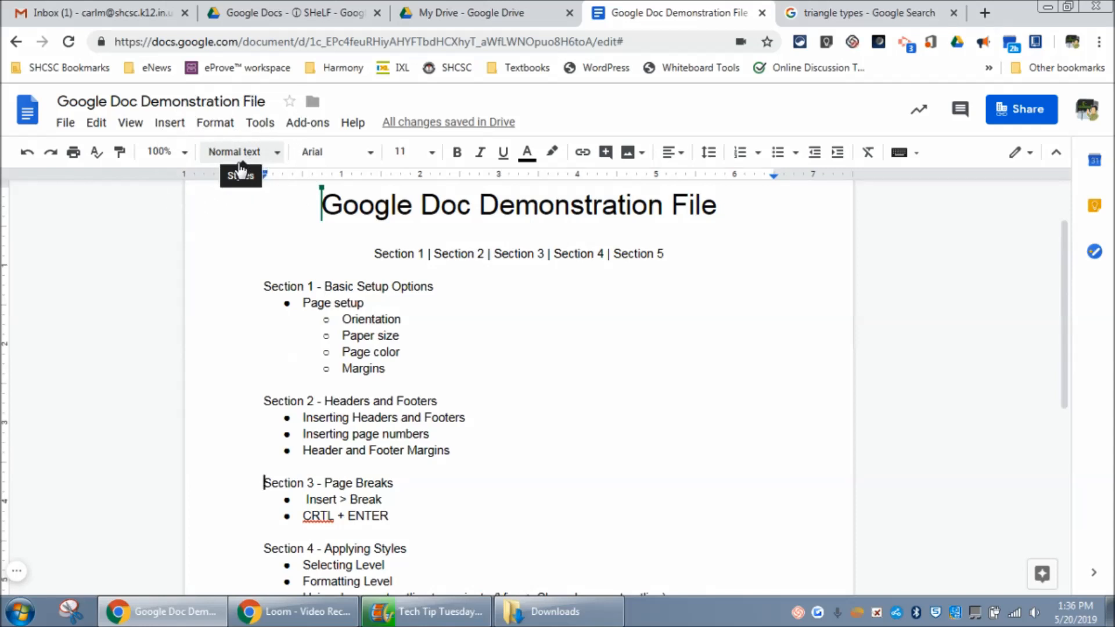
pyautogui.moveTo(265, 284); pyautogui.dragTo(434, 288)
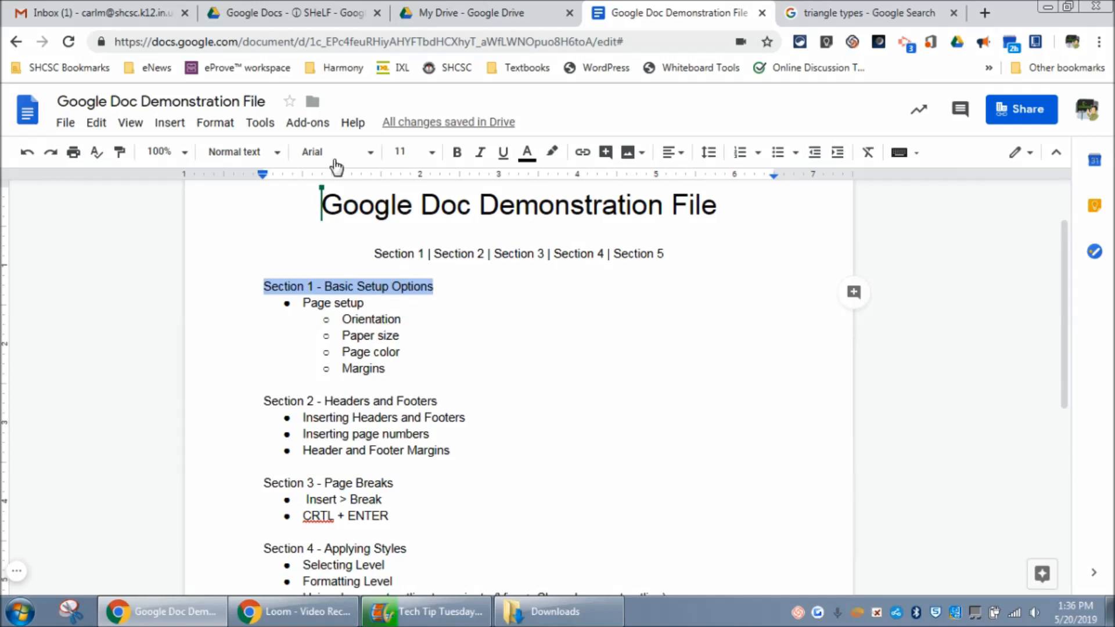
pyautogui.click(265, 154)
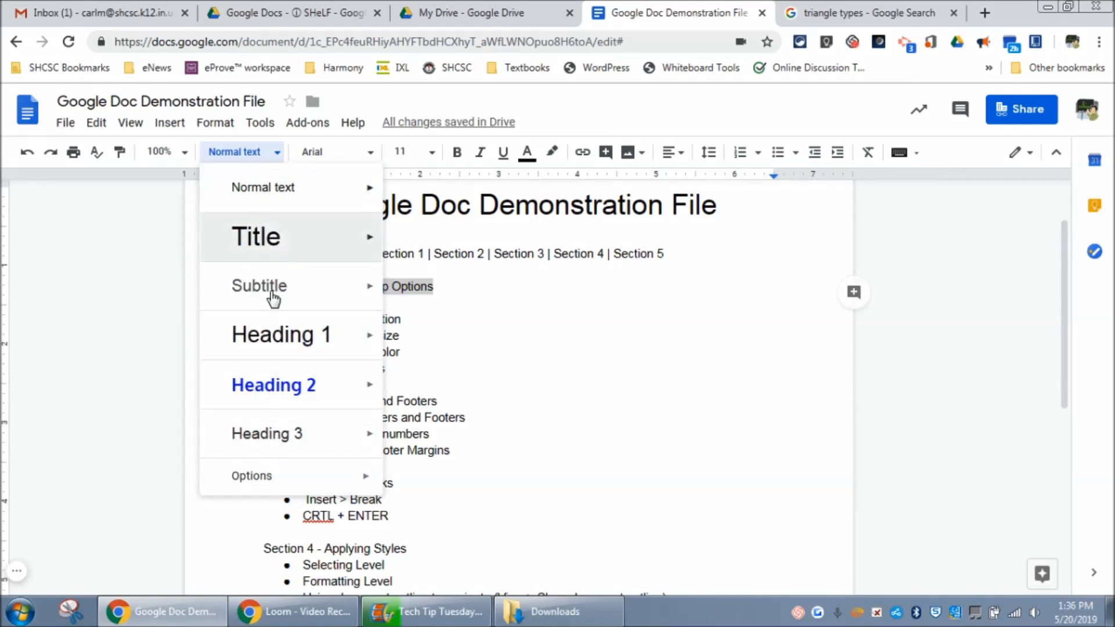
pyautogui.moveTo(266, 392)
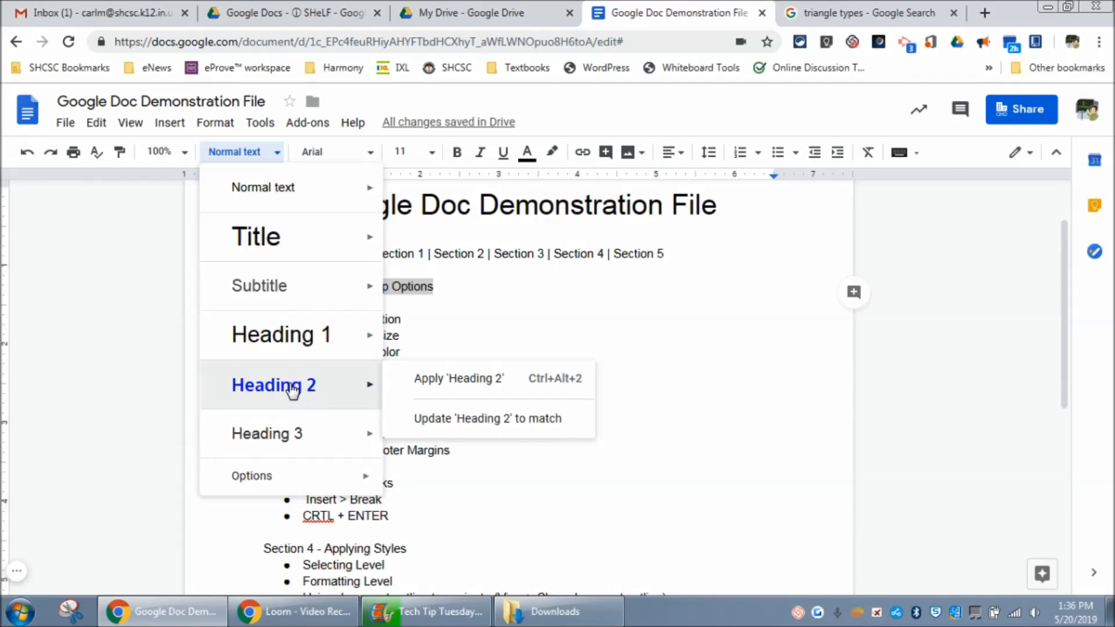
pyautogui.click(457, 386)
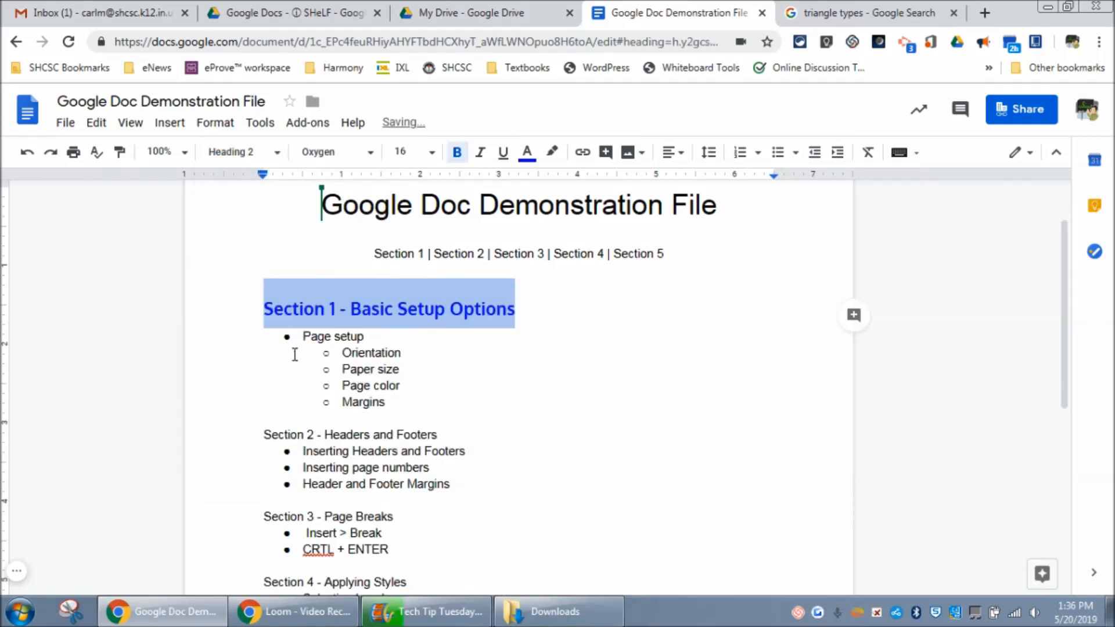
# Apply the Heading 2 style to the "Section 2 - Headers and Footers" and "Section 3 - Page Breaks" lines.
pyautogui.moveTo(257, 434); pyautogui.dragTo(436, 434)
pyautogui.click(273, 158)
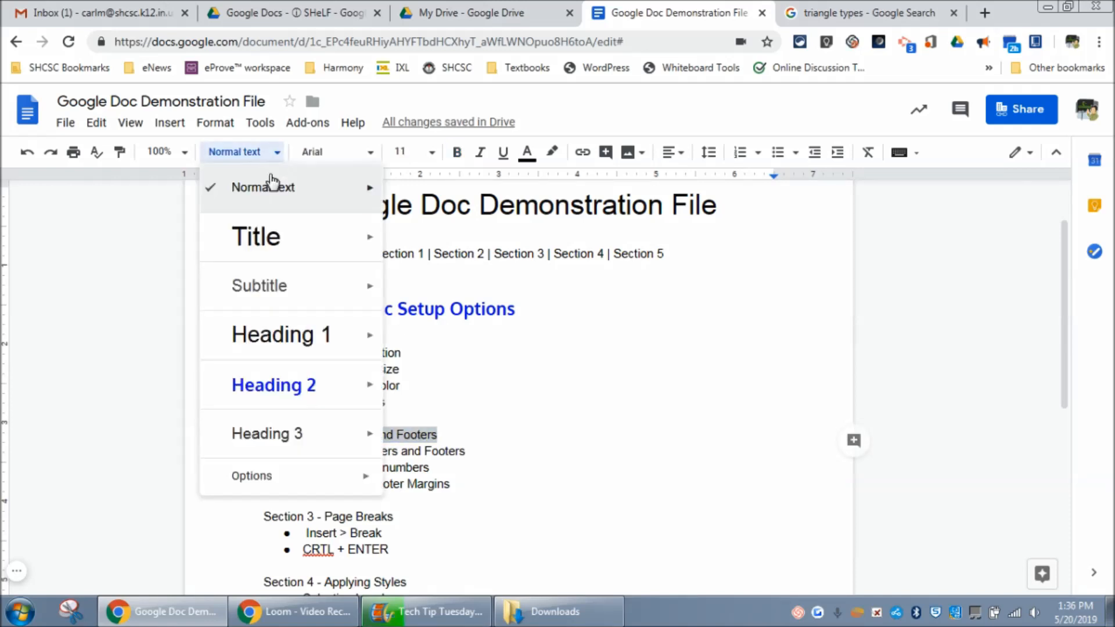
pyautogui.click(271, 379)
pyautogui.scroll(-1, 277, 419)
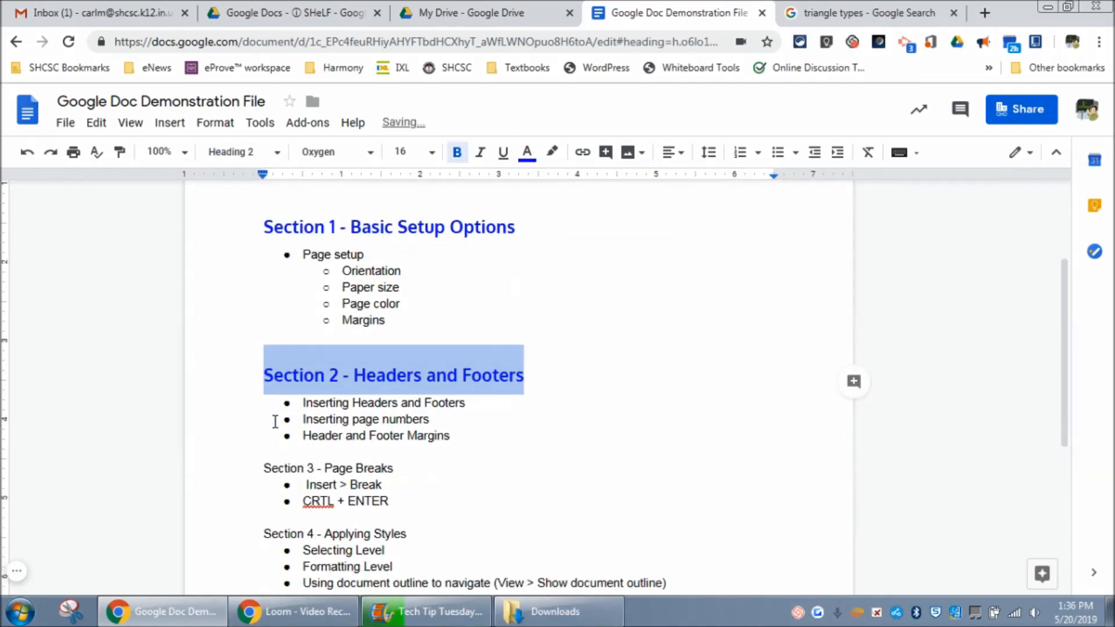
pyautogui.moveTo(262, 473); pyautogui.dragTo(400, 469)
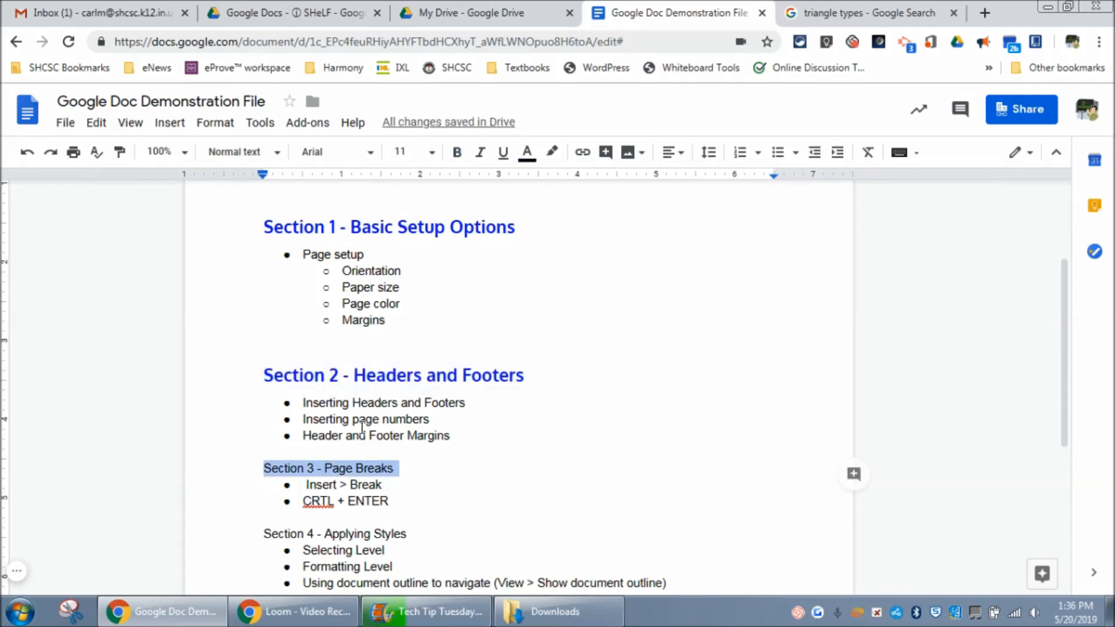
pyautogui.click(244, 154)
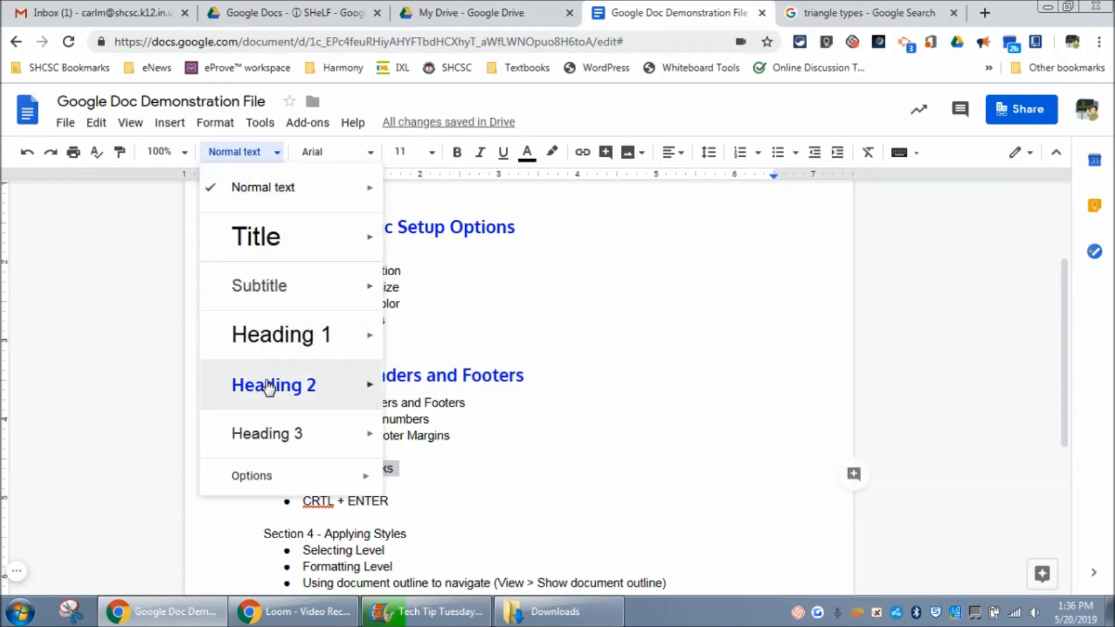
pyautogui.click(401, 388)
pyautogui.click(386, 470)
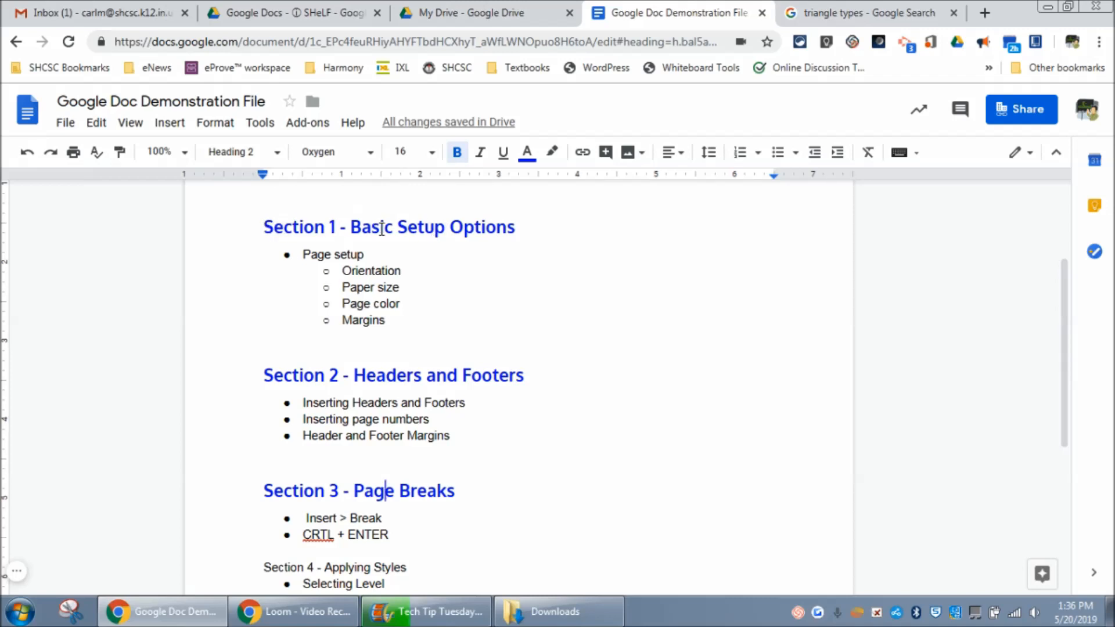
# Format the "Section 1 - Basic Setup Options" heading with red text and the Caveat font.
pyautogui.moveTo(264, 227); pyautogui.dragTo(517, 232)
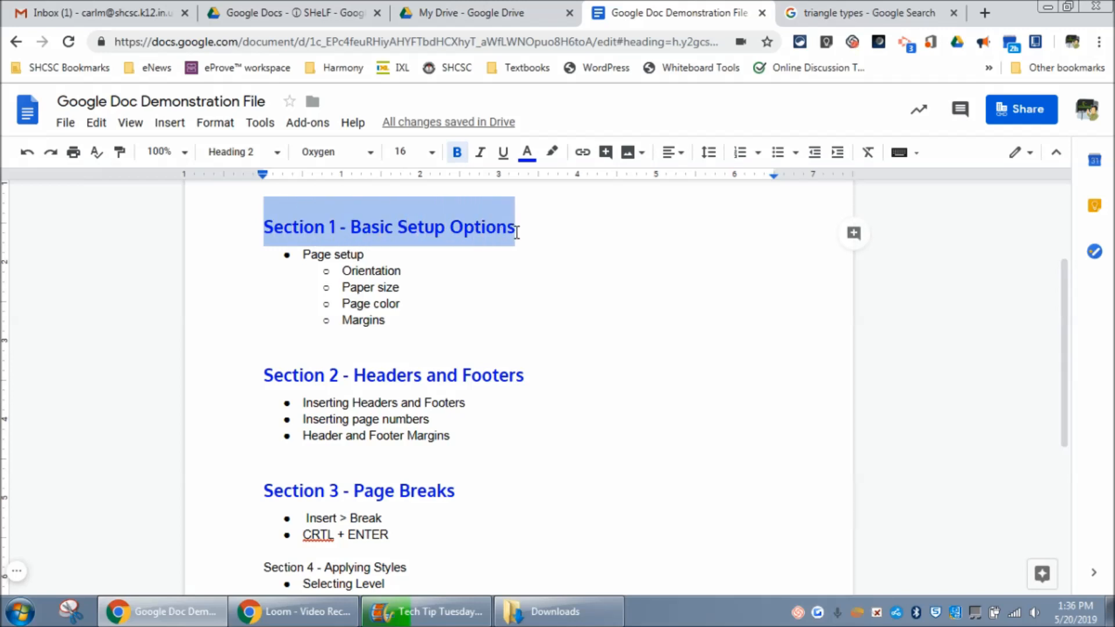
pyautogui.click(526, 153)
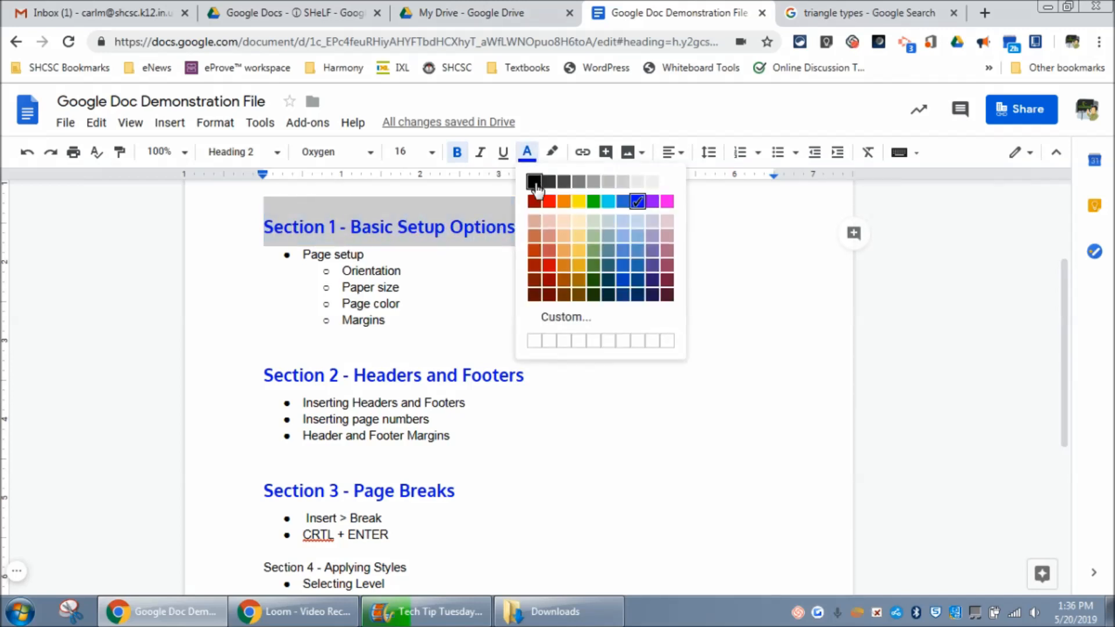
pyautogui.click(548, 201)
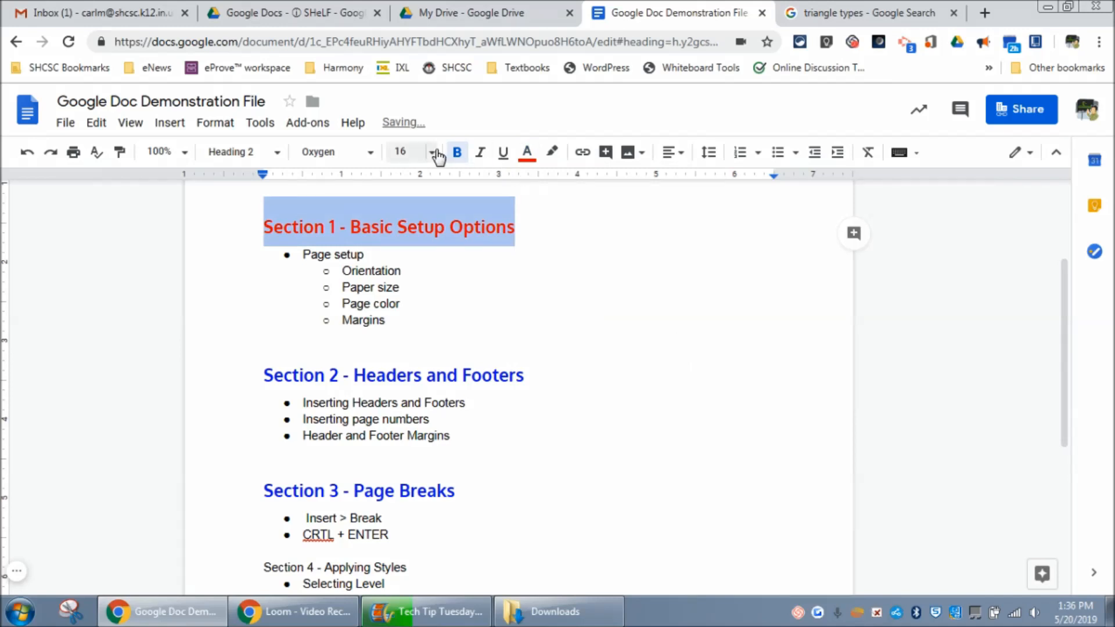
pyautogui.click(368, 154)
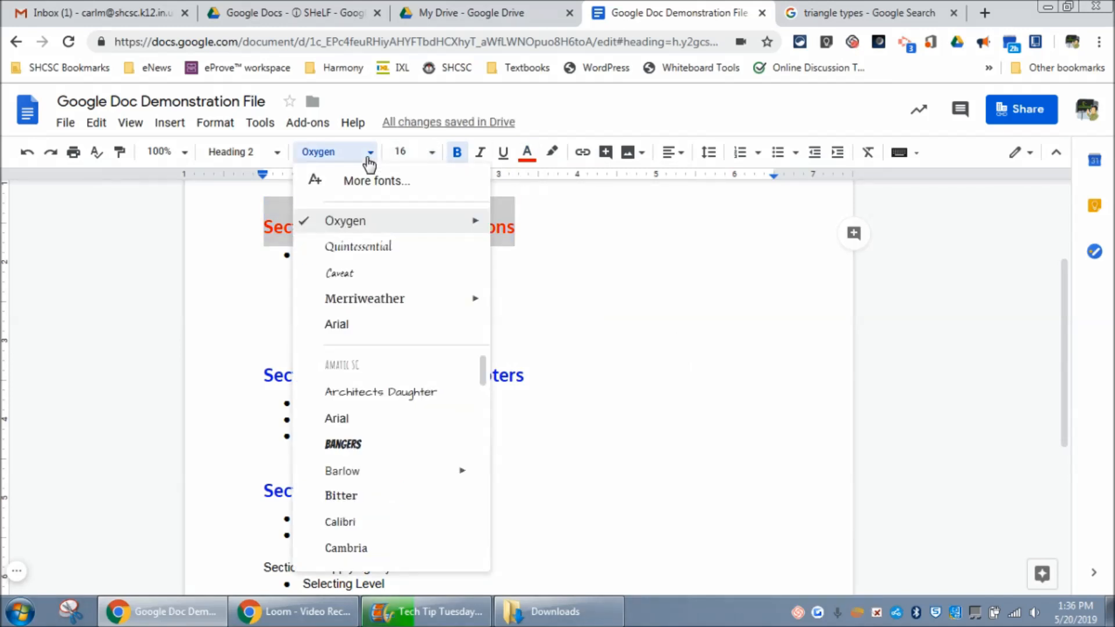
pyautogui.click(356, 273)
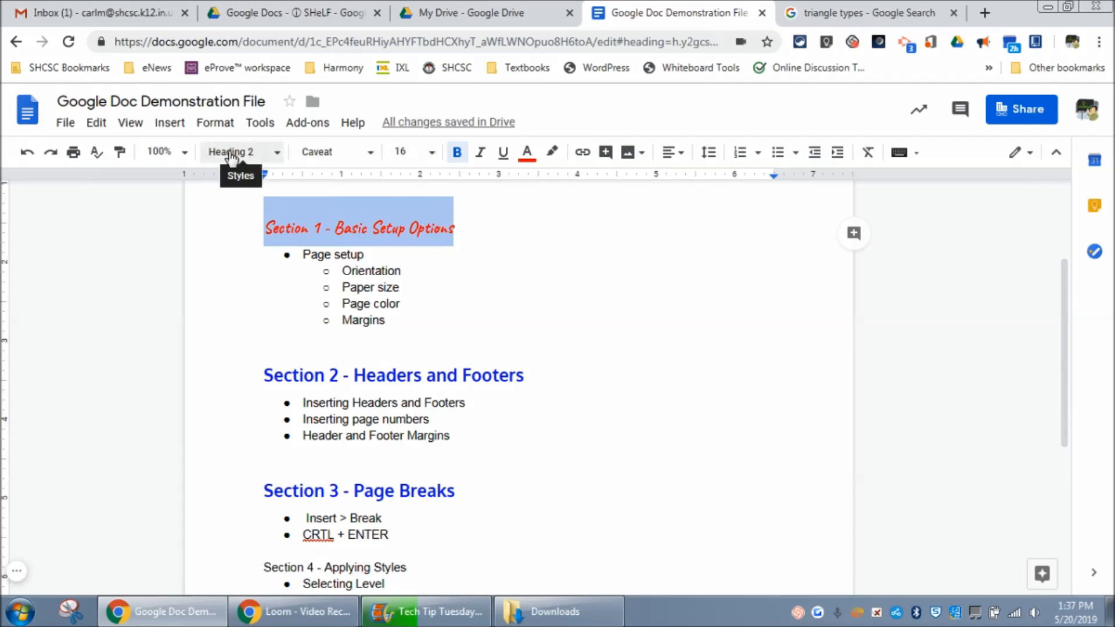
# Update the Heading 2 style to match the formatting of the selected Section 1 heading.
pyautogui.click(258, 156)
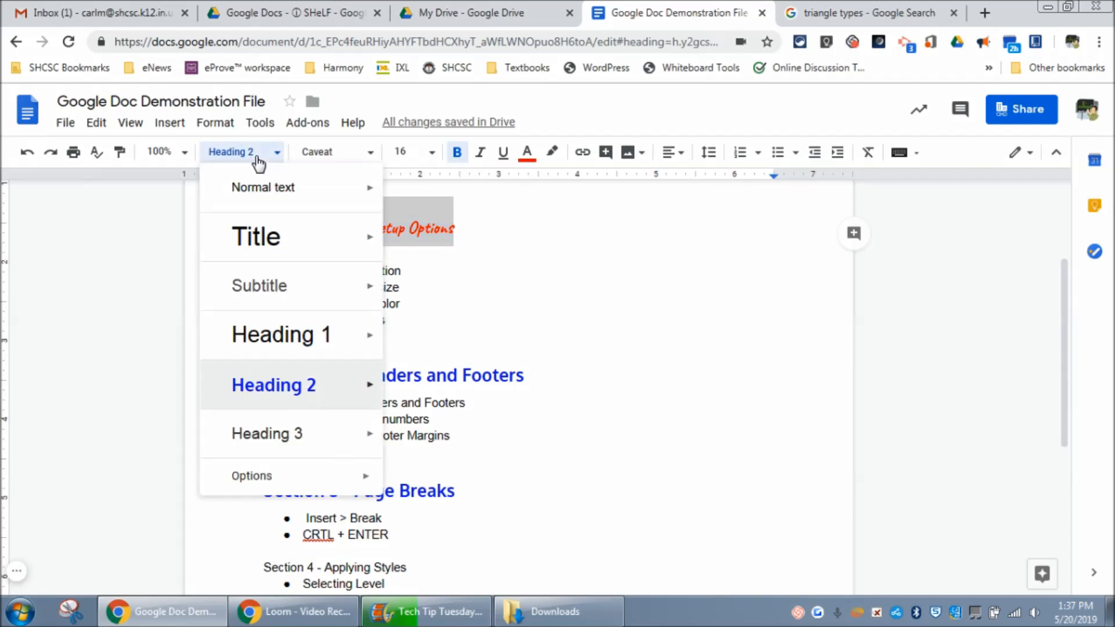
pyautogui.moveTo(322, 404)
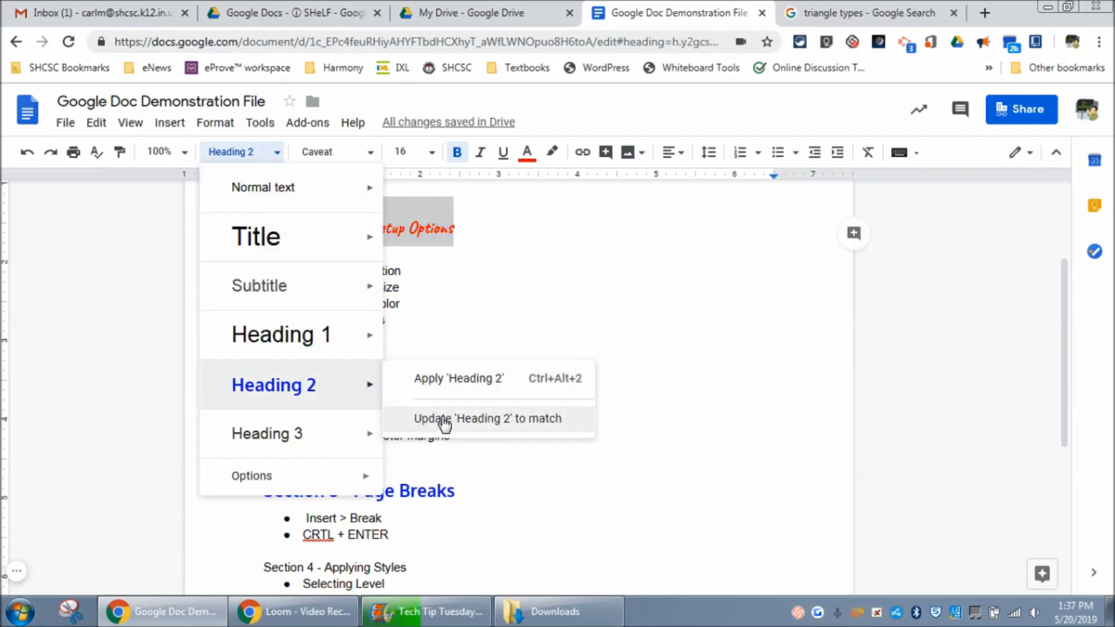
pyautogui.click(520, 421)
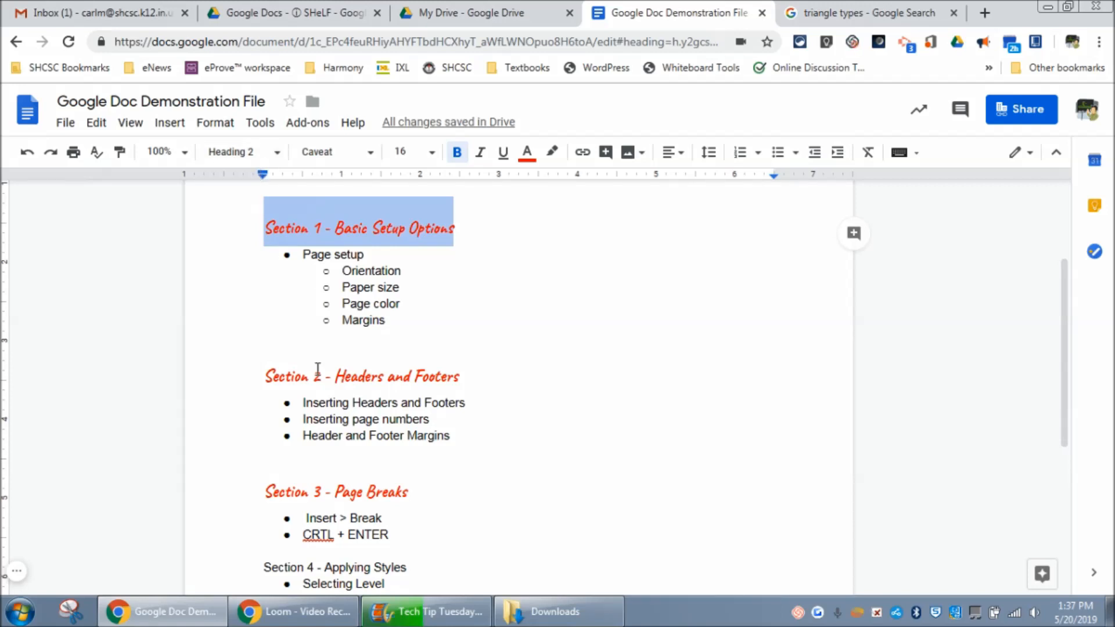
# Apply the updated Heading 2 style to the "Section 4 - Applying Styles" line.
pyautogui.scroll(-2, 317, 486)
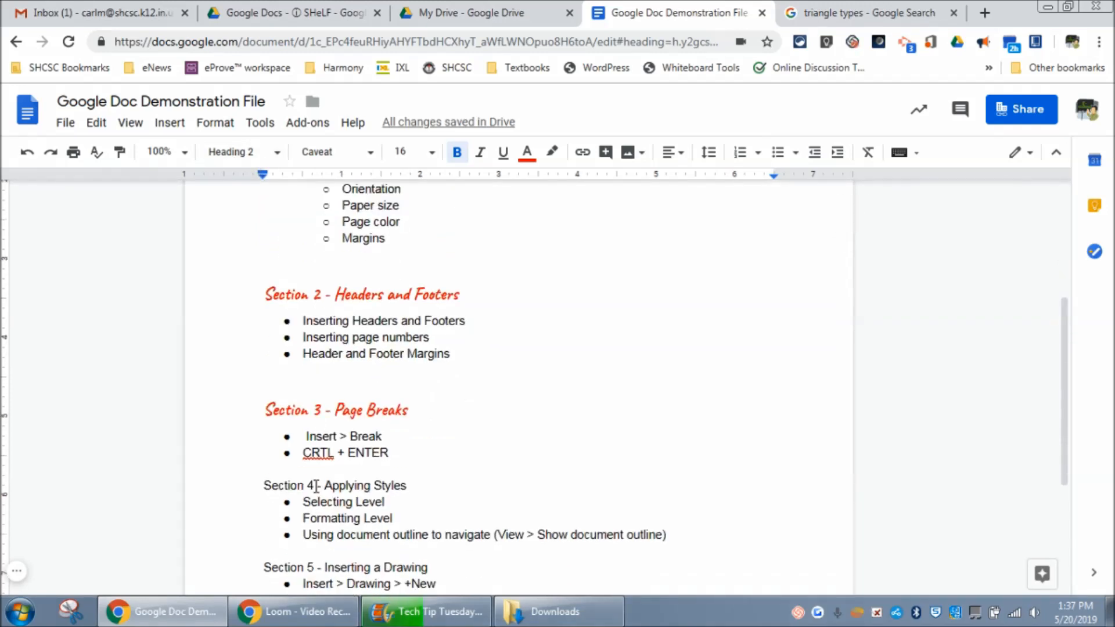
pyautogui.moveTo(263, 482); pyautogui.dragTo(403, 486)
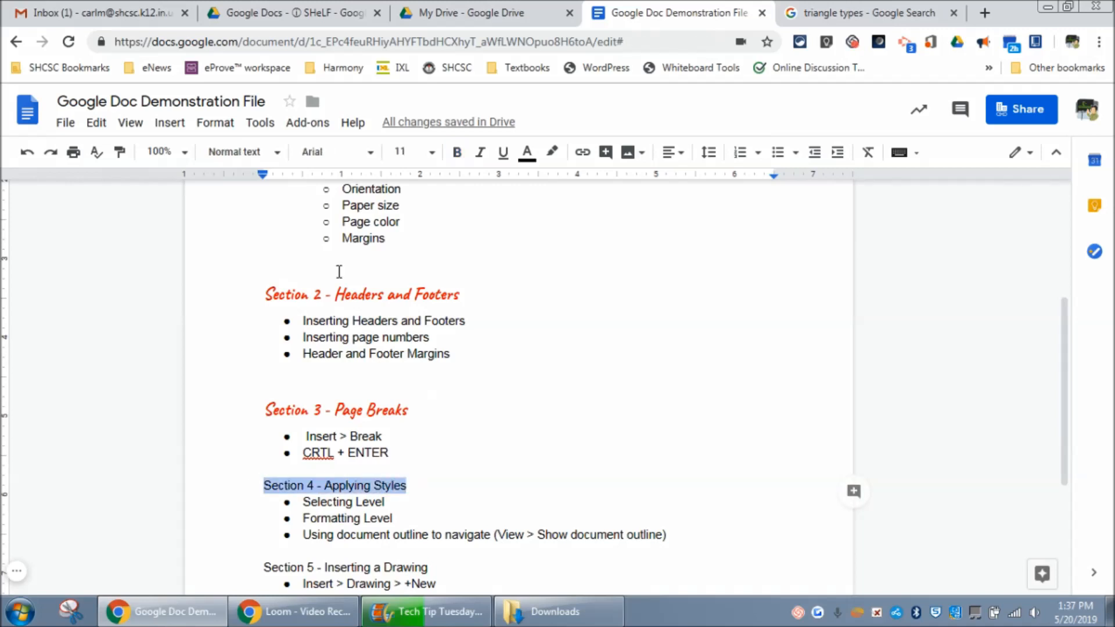
pyautogui.click(281, 162)
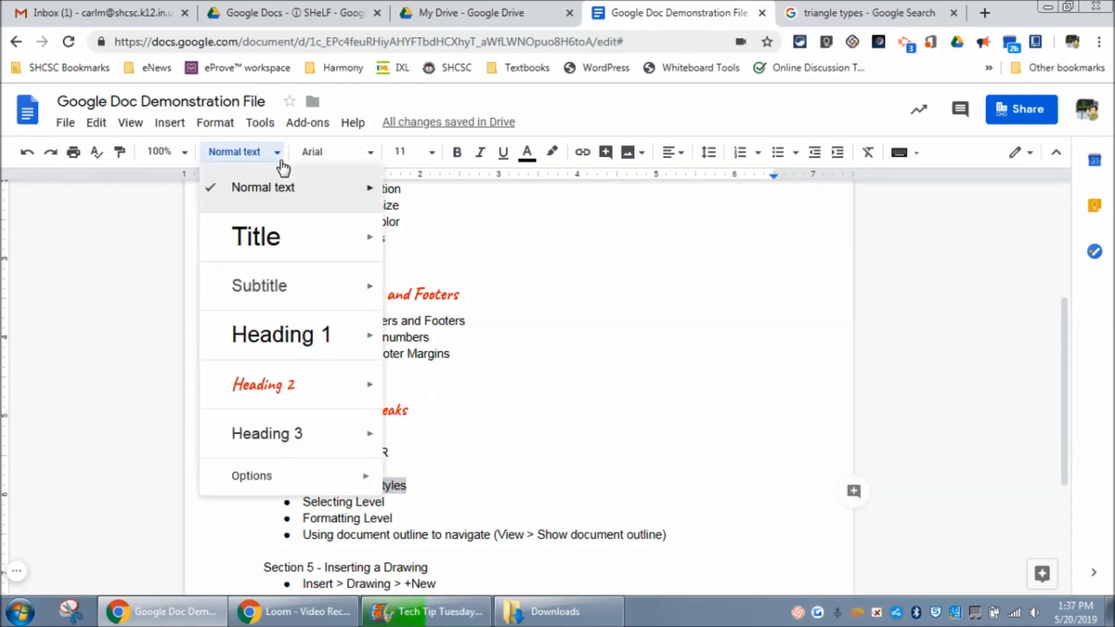
pyautogui.click(275, 391)
pyautogui.scroll(-4, 414, 475)
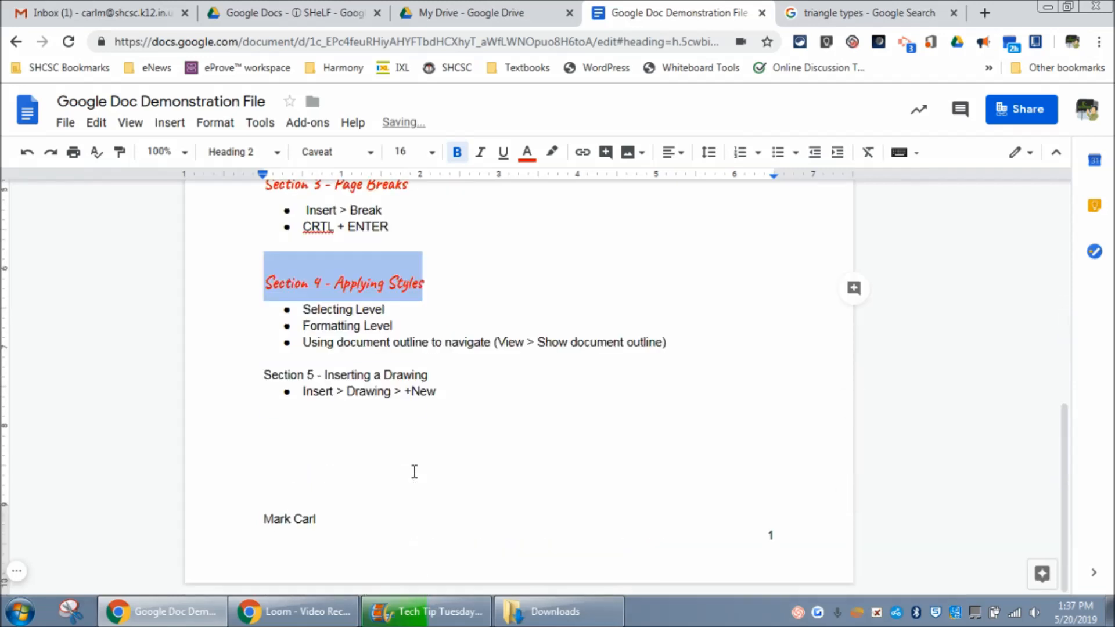
pyautogui.scroll(6, 414, 471)
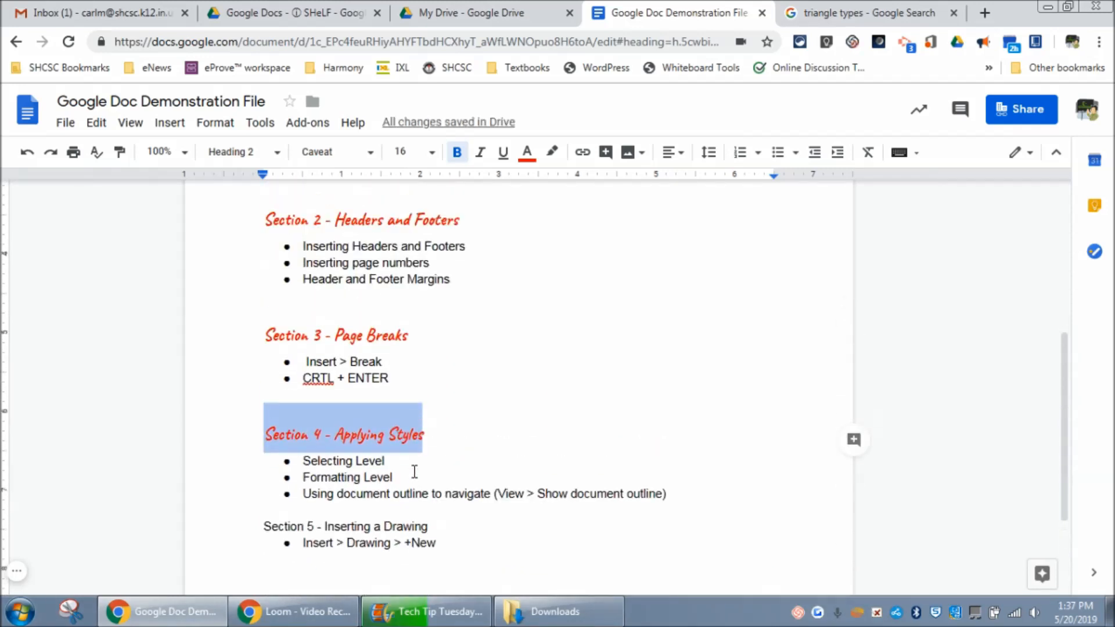
pyautogui.scroll(2, 414, 471)
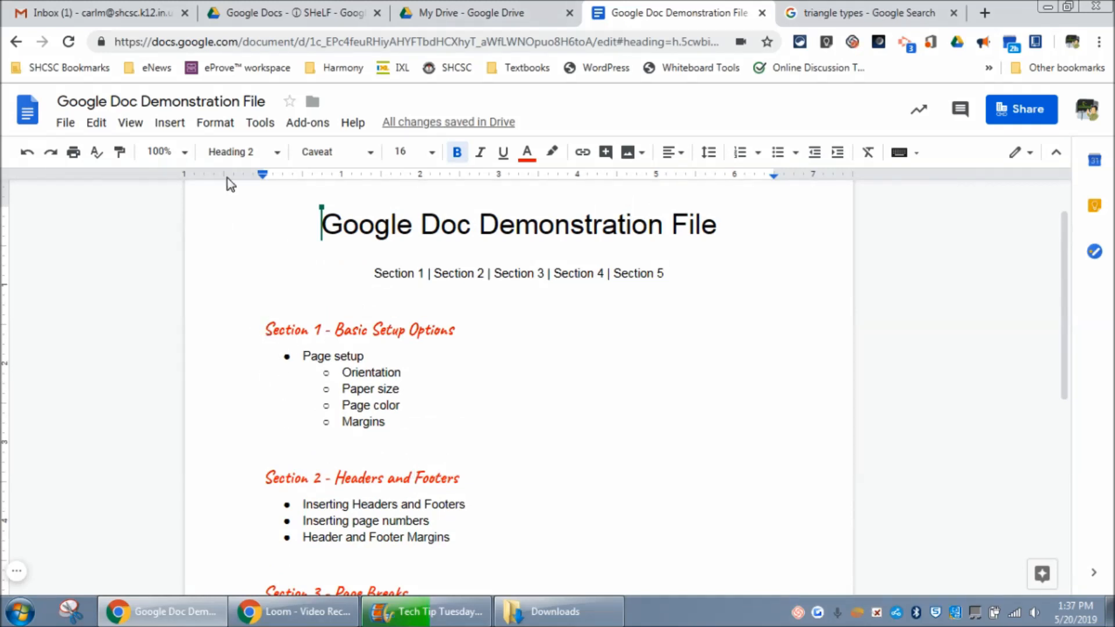
# Display the document outline alongside the page.
pyautogui.click(286, 453)
pyautogui.click(132, 124)
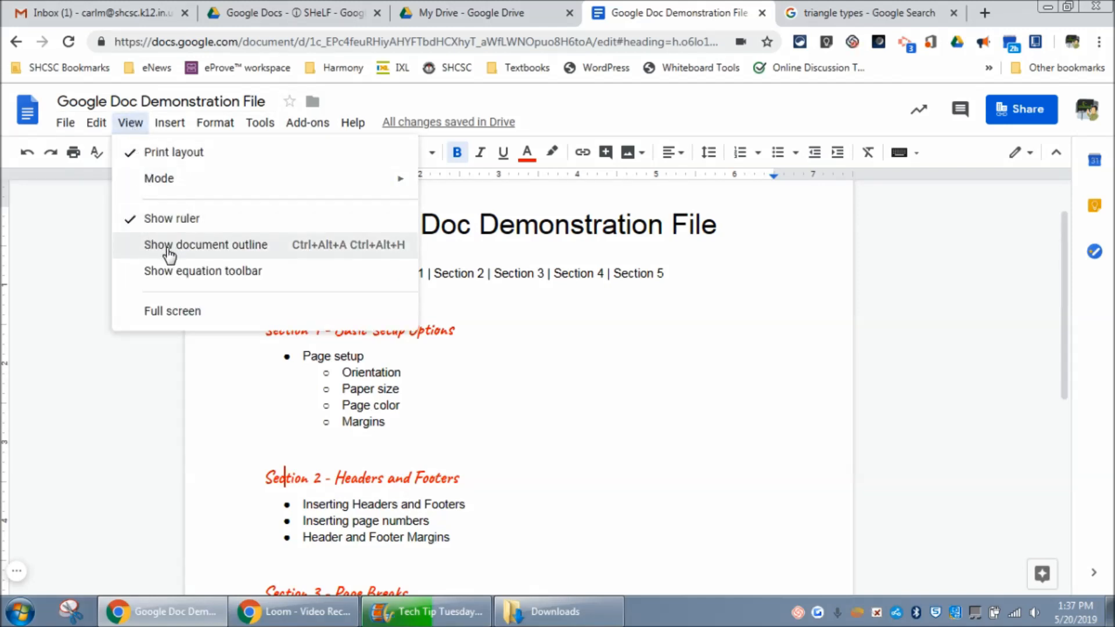
pyautogui.click(266, 248)
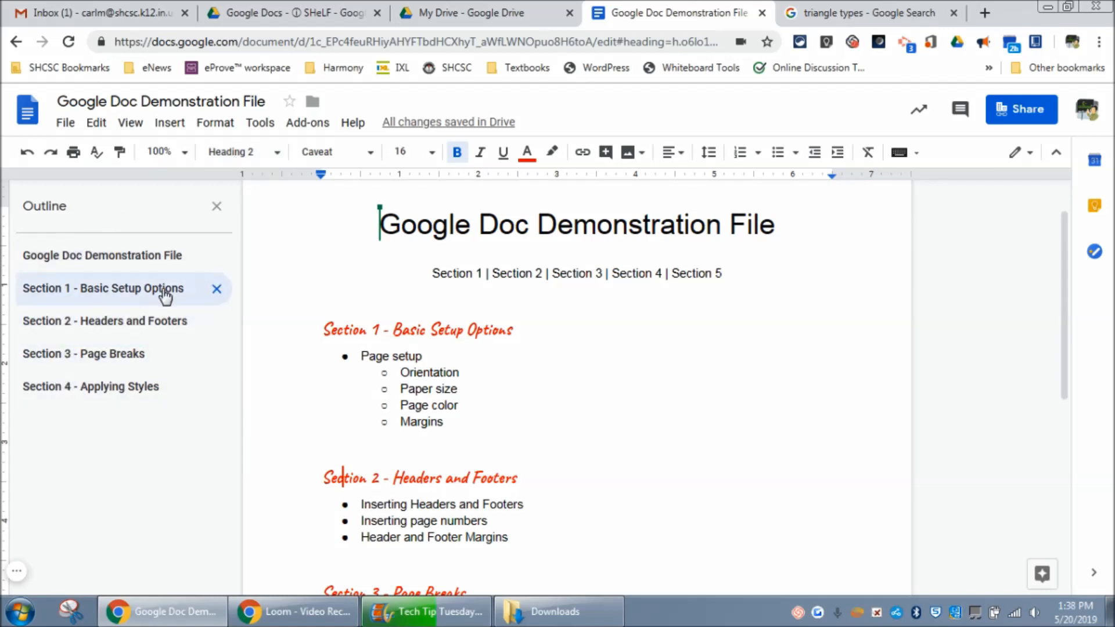
# Apply the customized Heading 2 style to the "Section 5 - Inserting a Drawing" line.
pyautogui.scroll(-3, 308, 329)
pyautogui.scroll(-2, 308, 330)
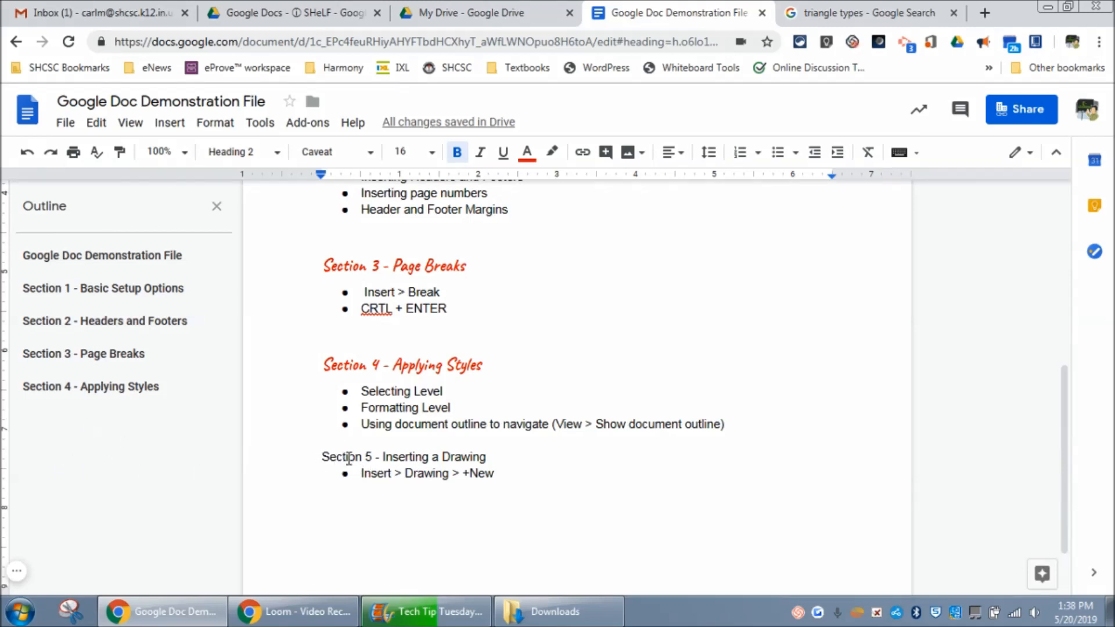
pyautogui.moveTo(321, 462); pyautogui.dragTo(493, 459)
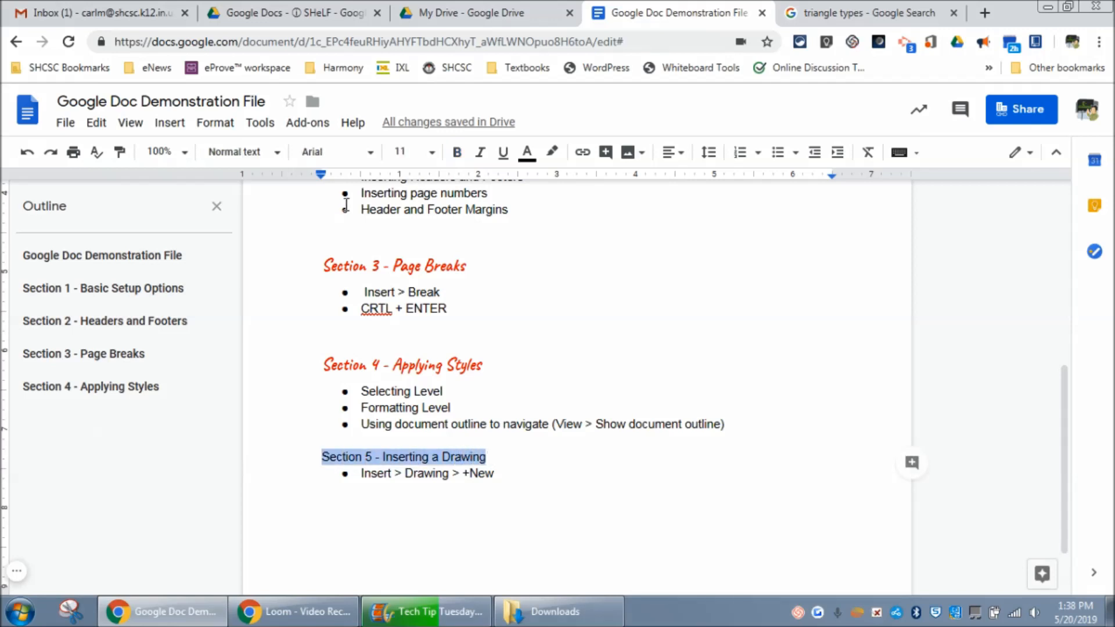
pyautogui.click(276, 154)
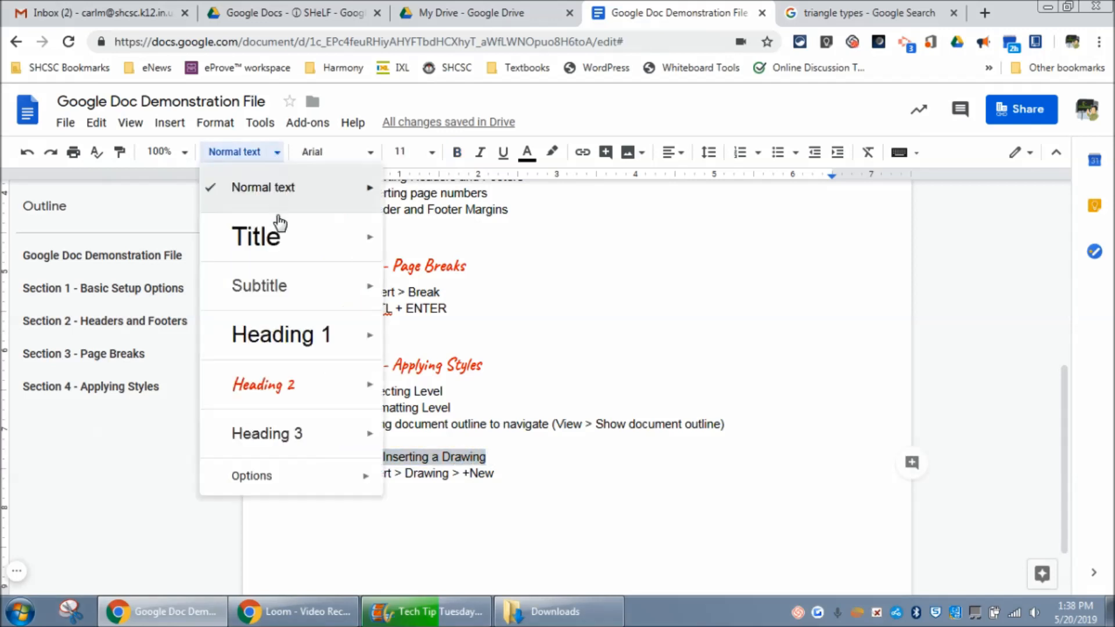
pyautogui.click(264, 385)
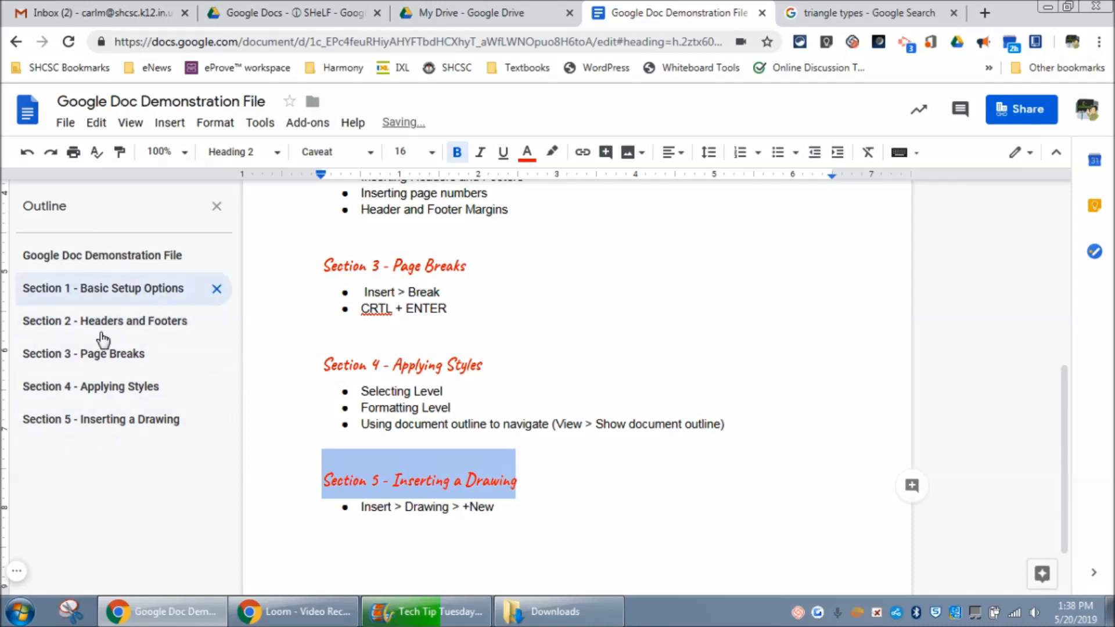
# Insert a page break directly before the "Section 3 - Page Breaks" heading.
pyautogui.click(325, 269)
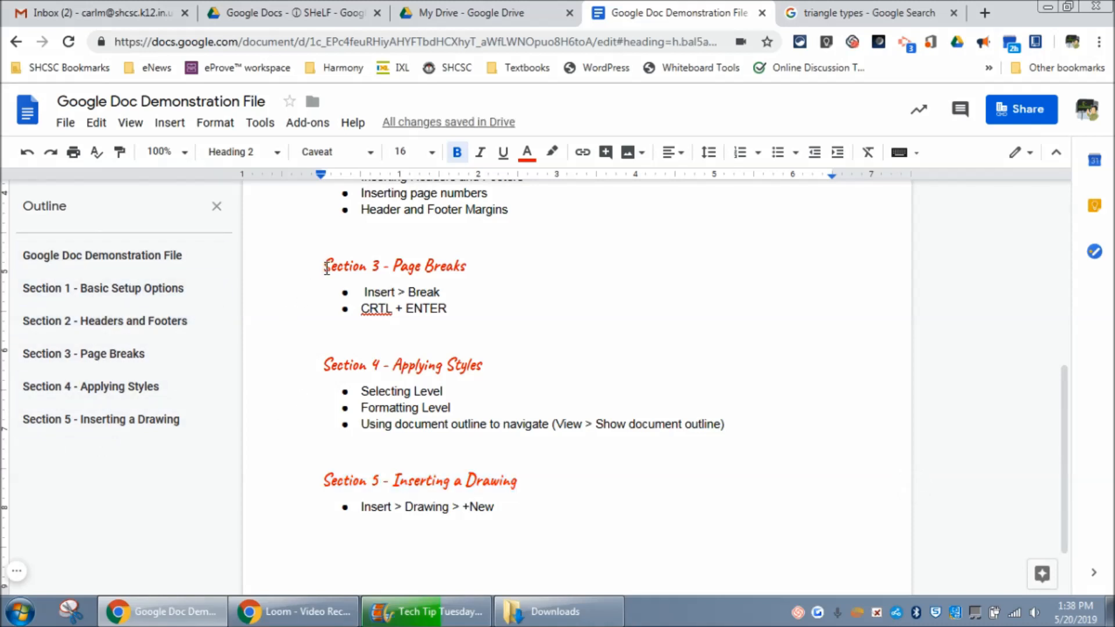
pyautogui.hotkey('ctrl', 'Return')
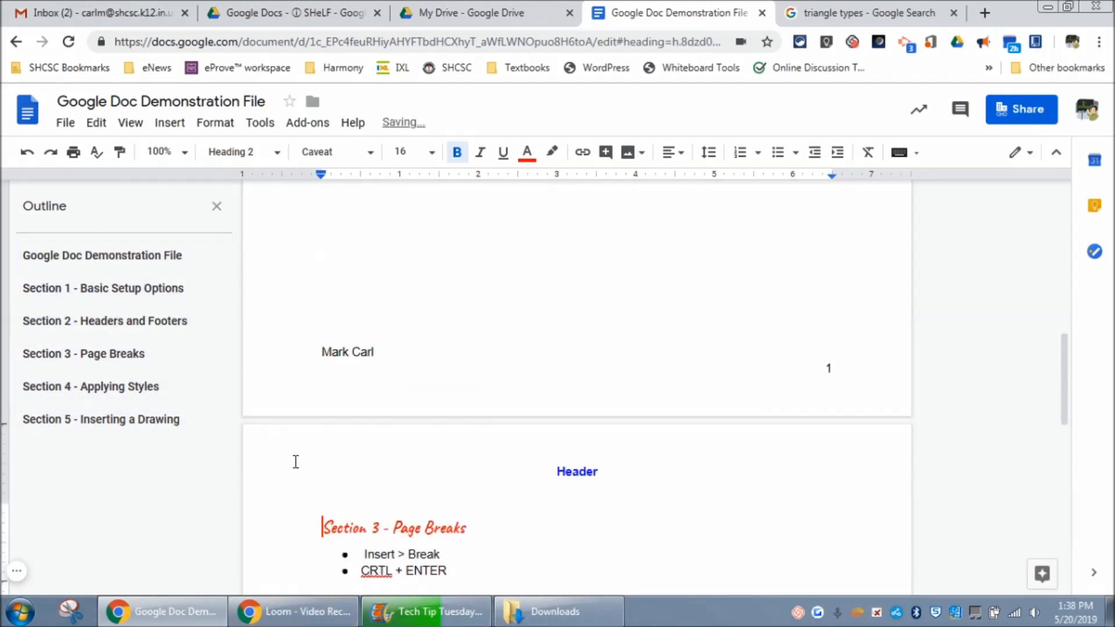
# Use the outline to jump to "Section 4 - Applying Styles" and back to the document title, and close the outline.
pyautogui.scroll(5, 335, 391)
pyautogui.hotkey('ctrl', 'Home')
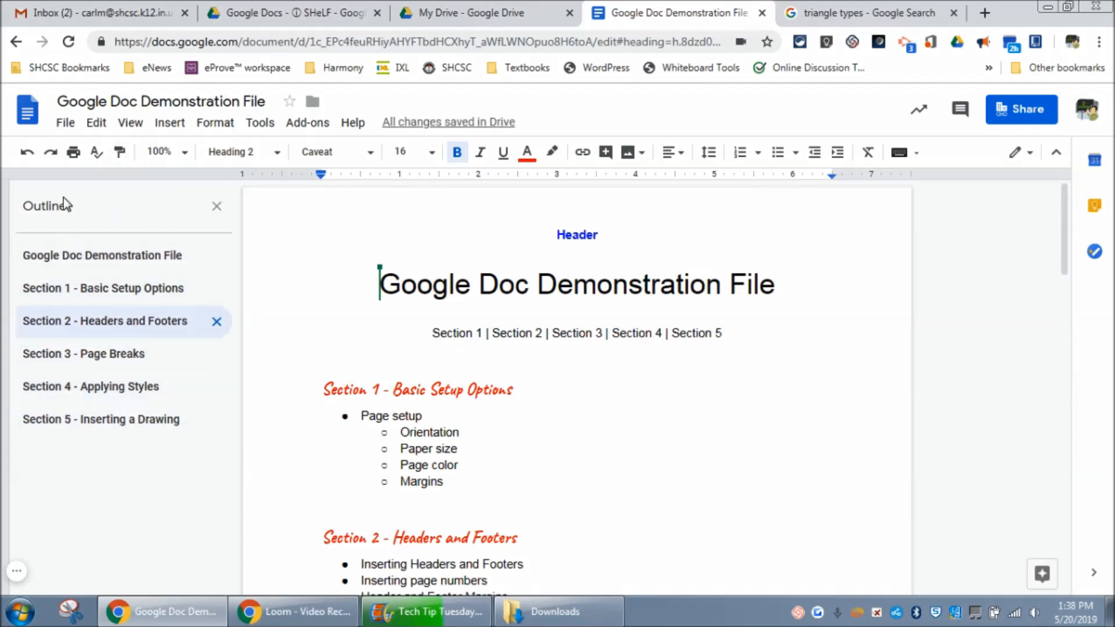
pyautogui.click(51, 388)
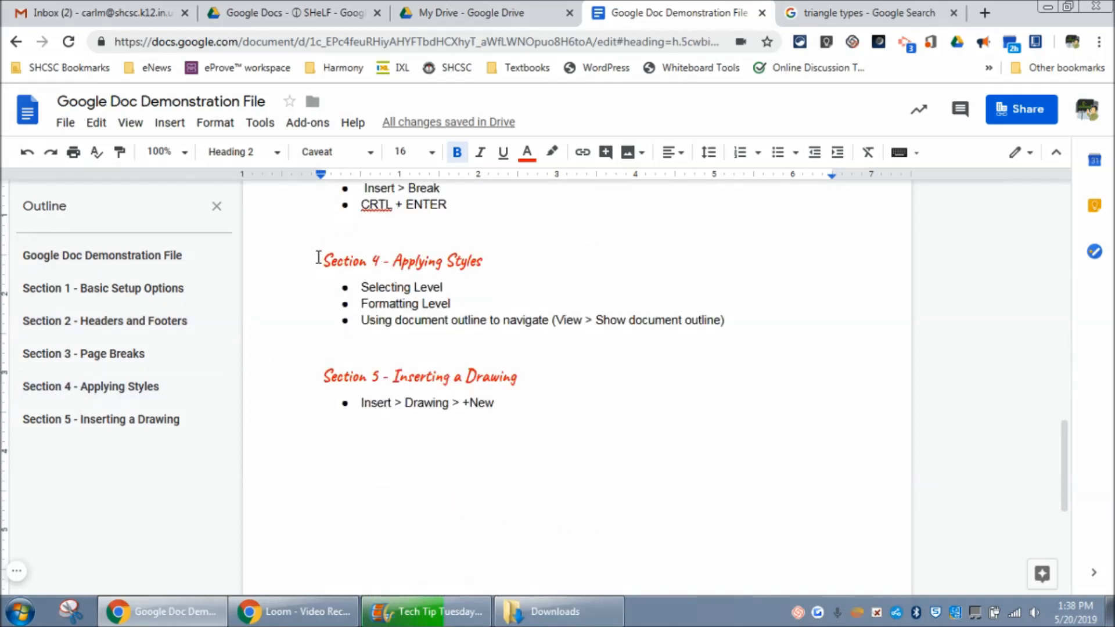
pyautogui.click(98, 260)
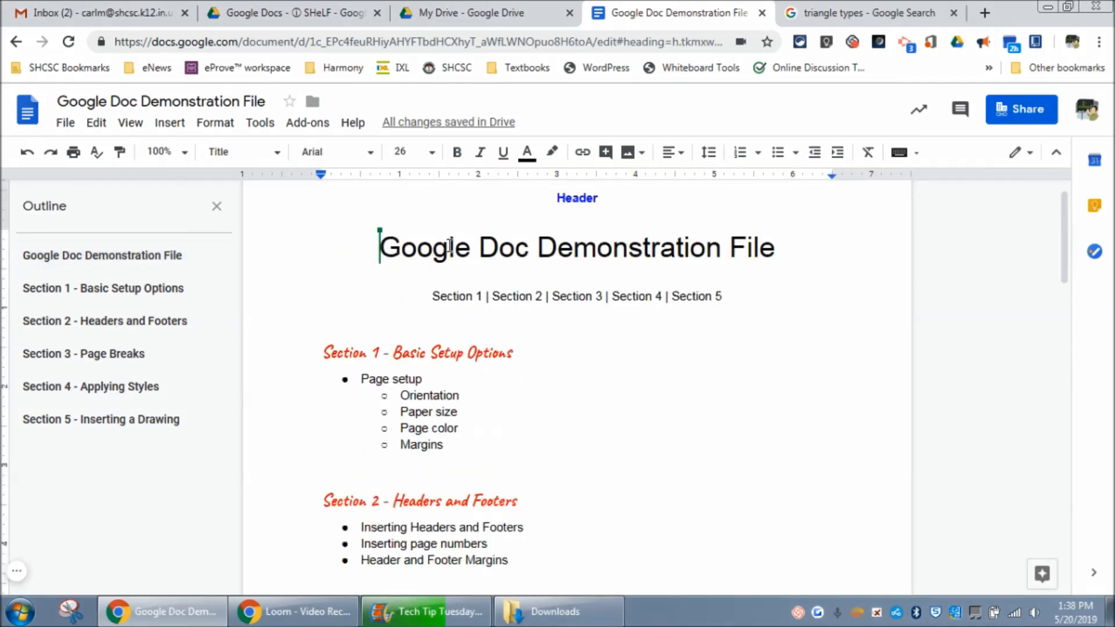
pyautogui.click(216, 206)
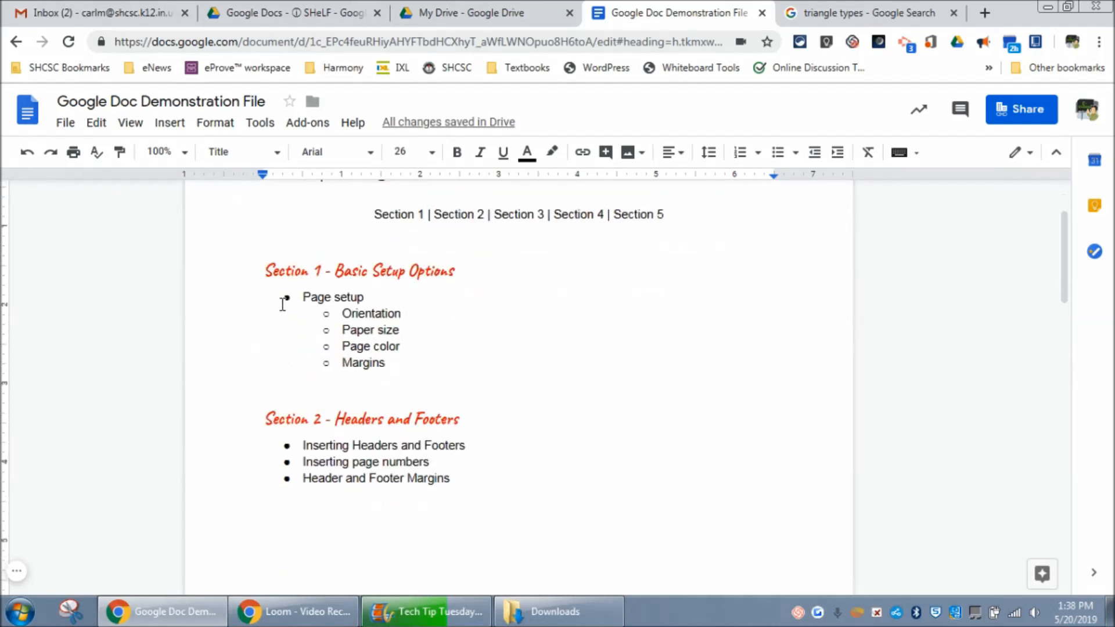
pyautogui.scroll(-3, 280, 416)
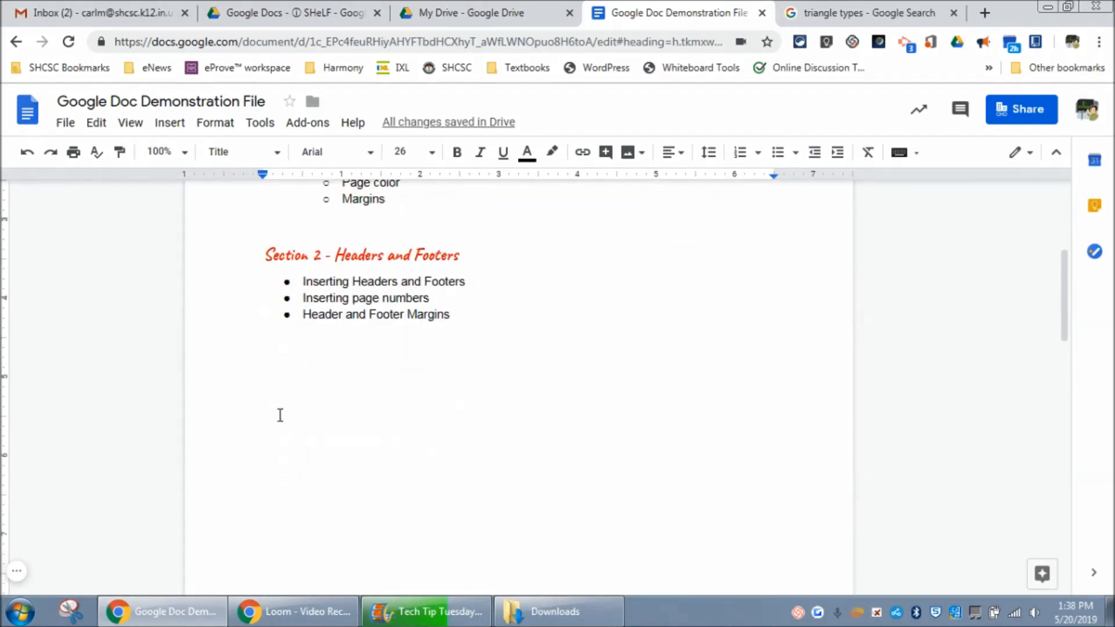
pyautogui.scroll(5, 280, 415)
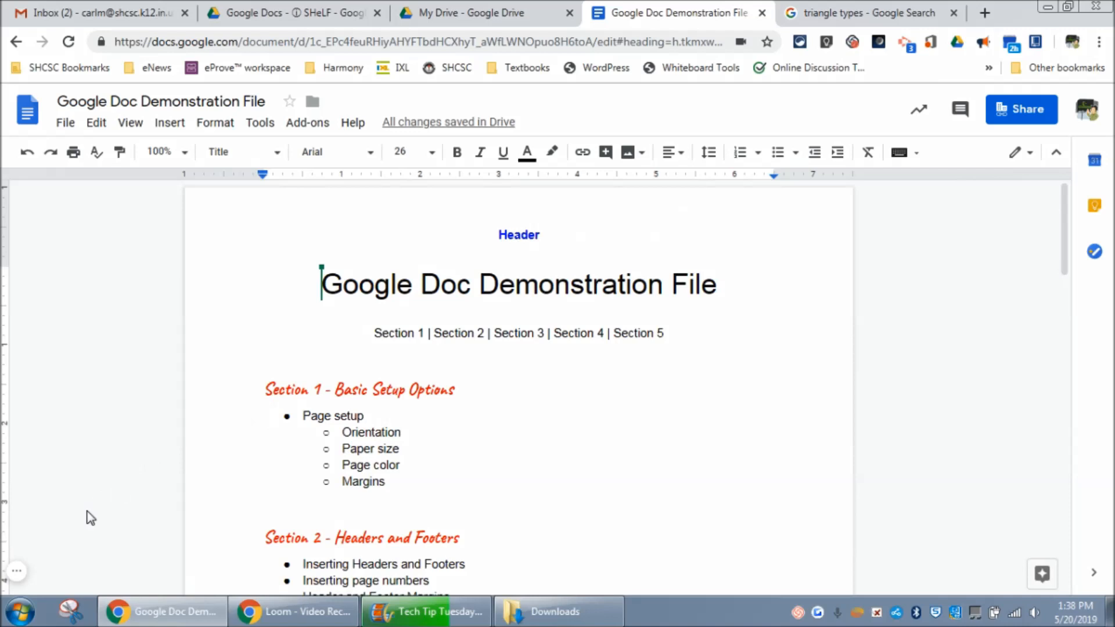
pyautogui.click(16, 571)
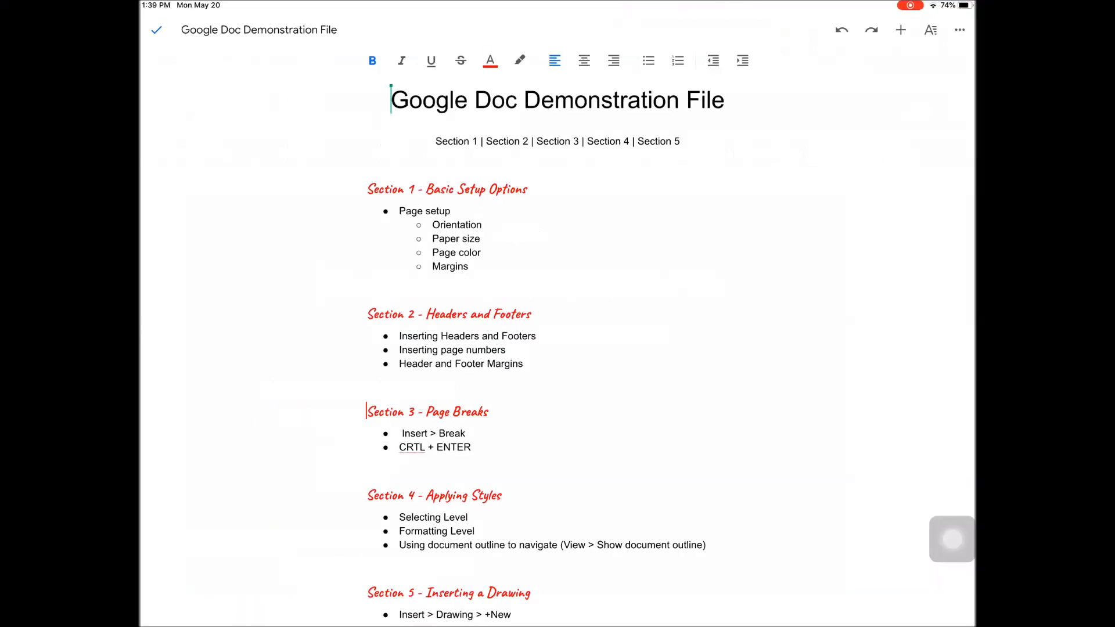